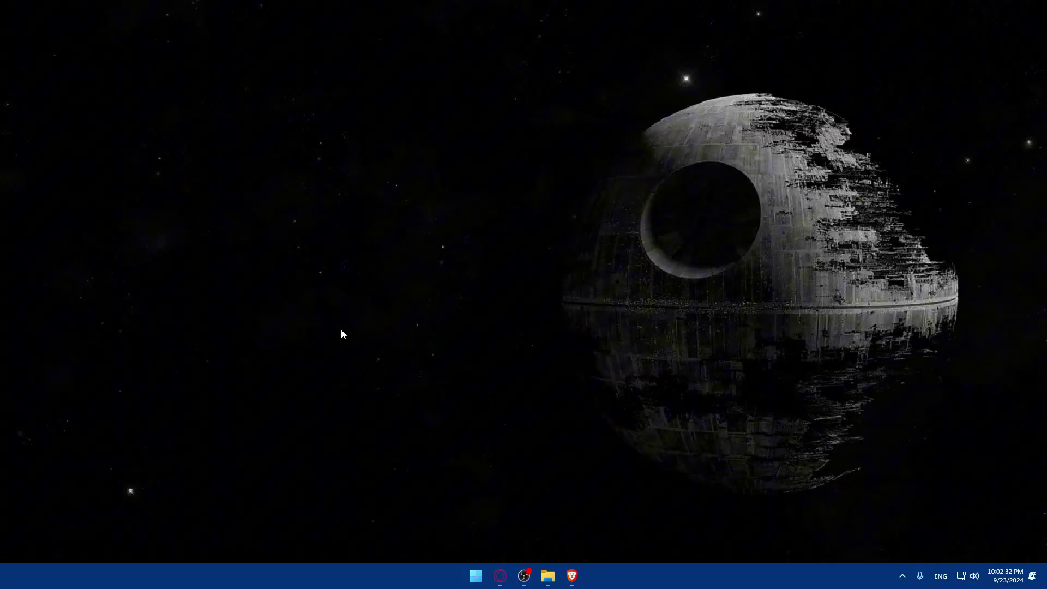
# Step: Launch Brave and go to woocommerce.com
pyautogui.click(573, 573)
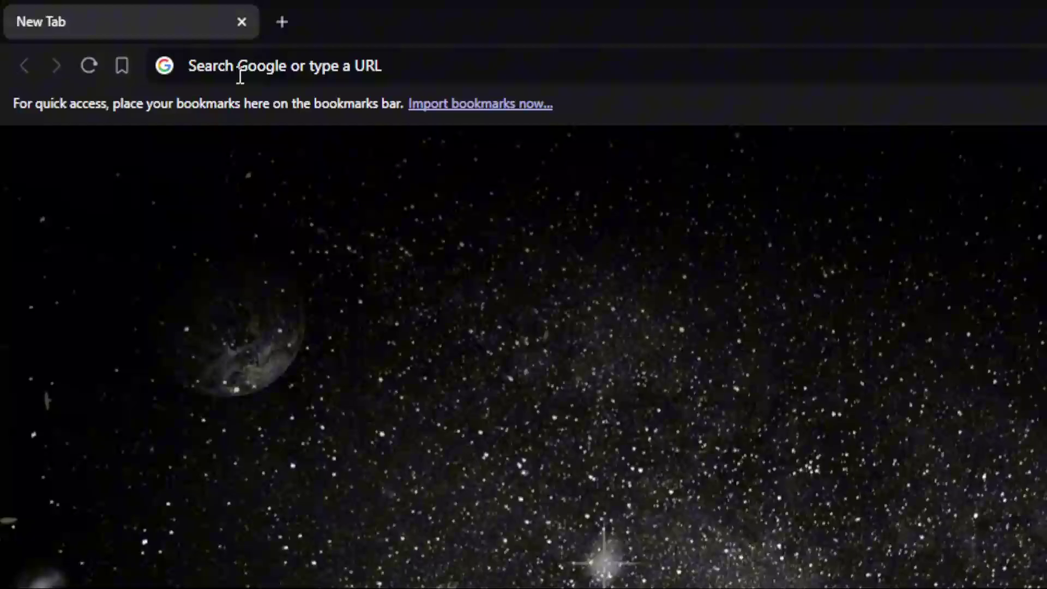
pyautogui.click(119, 33)
pyautogui.write('woocomme')
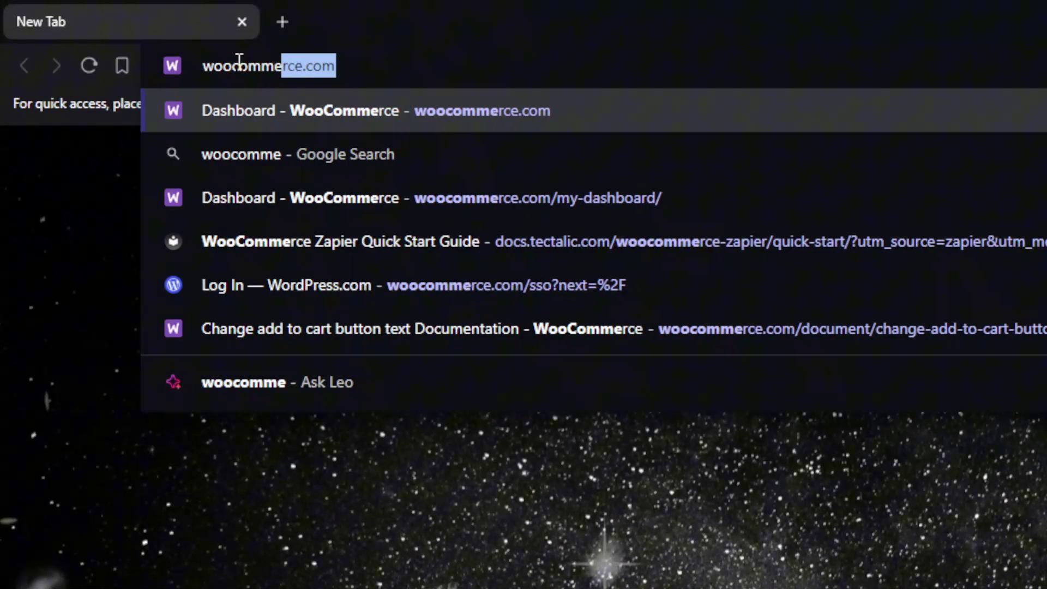
pyautogui.write('rce.c')
pyautogui.press('BackSpace')
pyautogui.write('e.com')
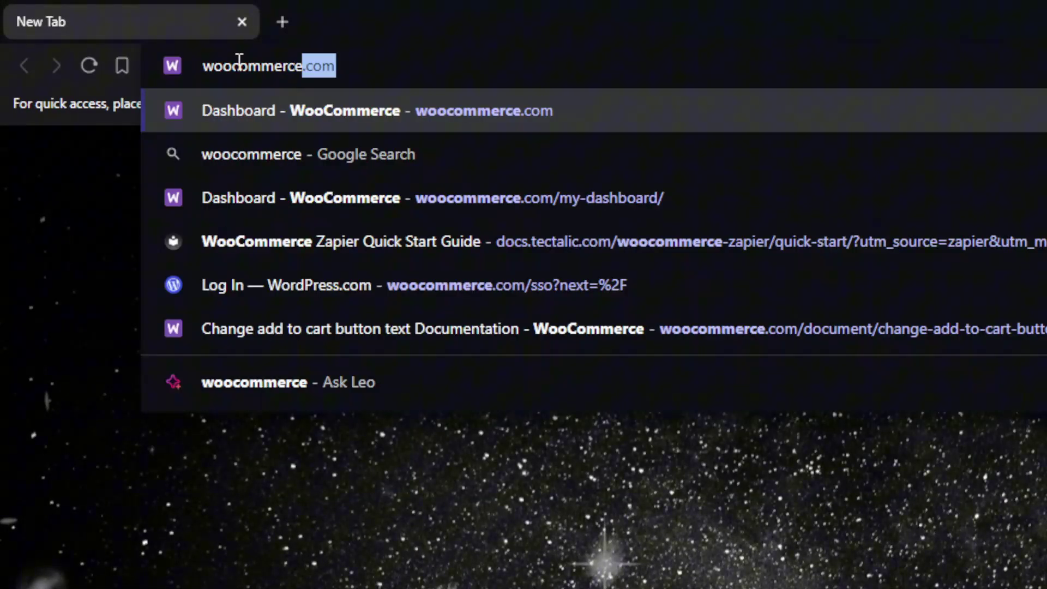
pyautogui.press('Return')
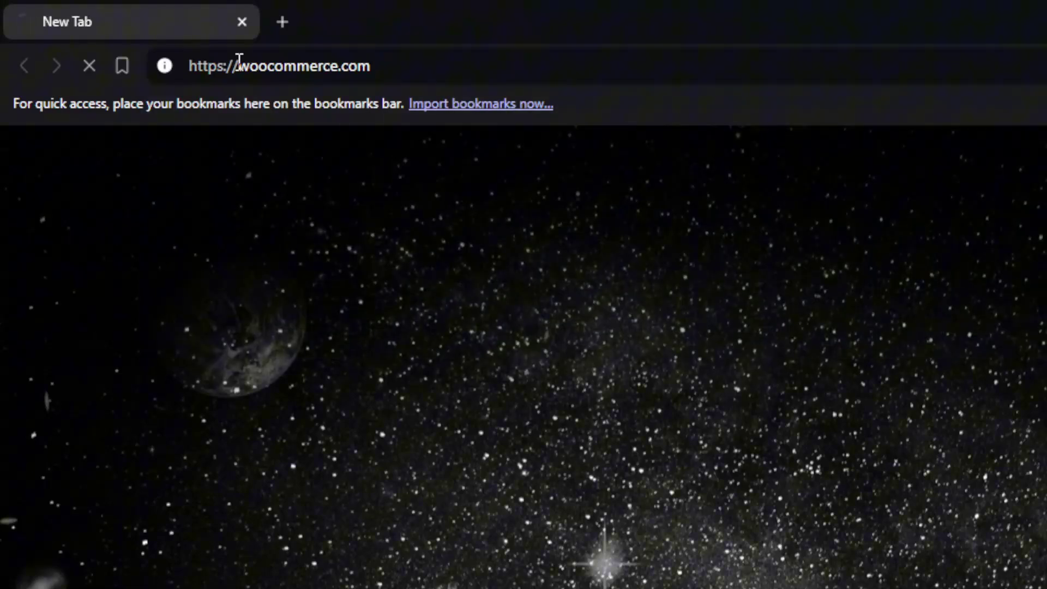
# Step: Load wordpress.com and localhost/wordpress/wp-admin in two new tabs
pyautogui.hotkey('ctrl', 't')
pyautogui.write('wor')
pyautogui.press('Return')
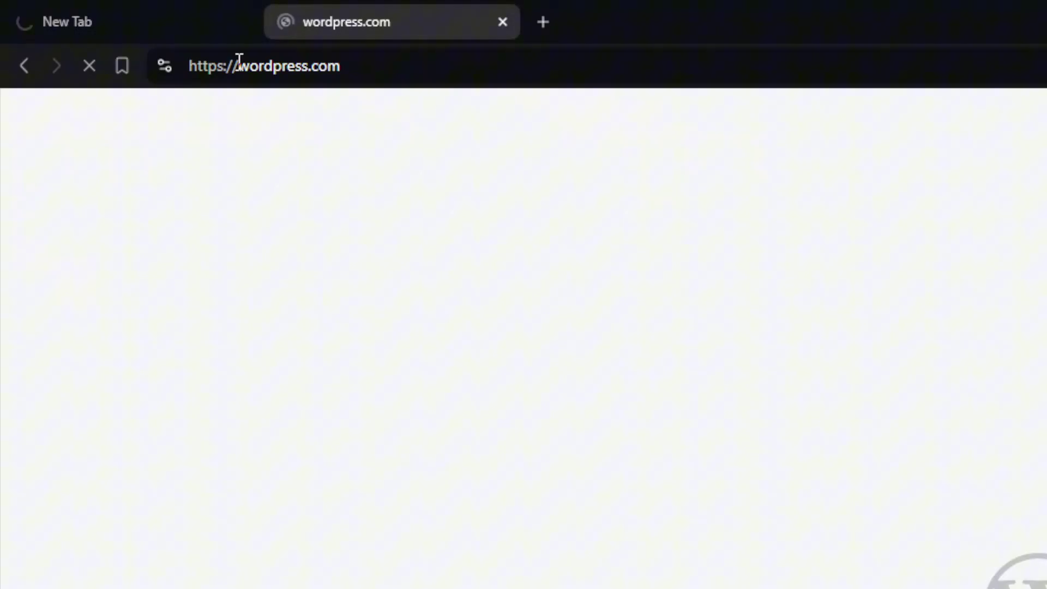
pyautogui.hotkey('ctrl', 't')
pyautogui.write('loc')
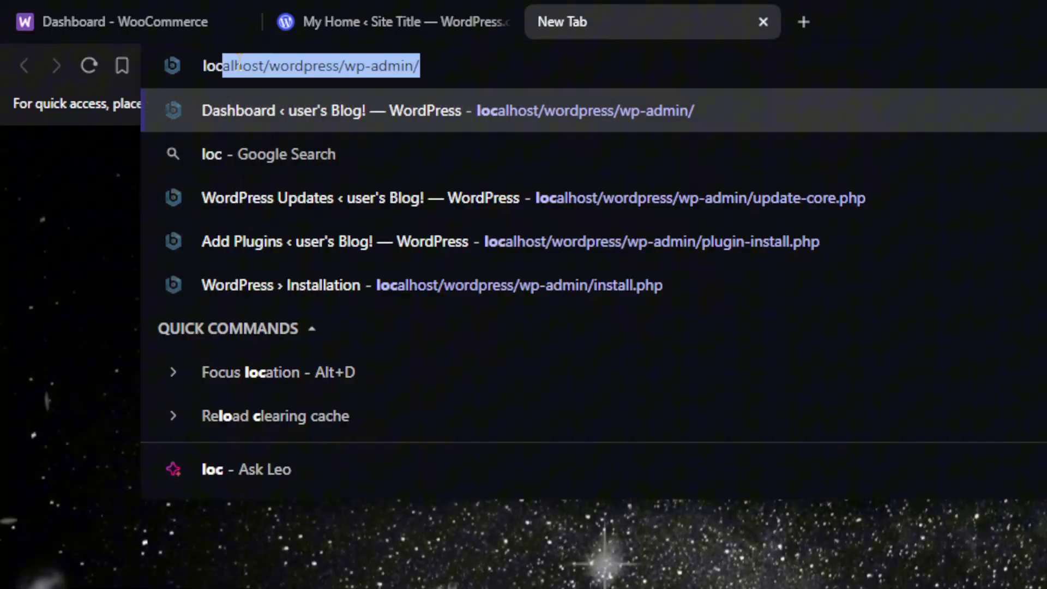
pyautogui.press('Return')
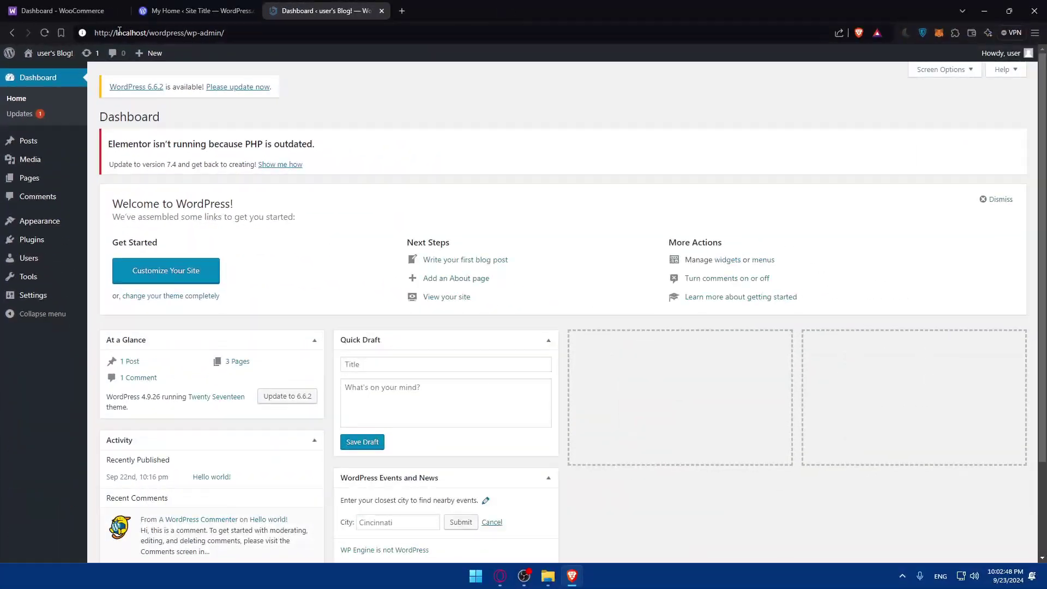
# Step: Check the stores under WooCommerce My stores, then close that WooCommerce tab
pyautogui.click(104, 8)
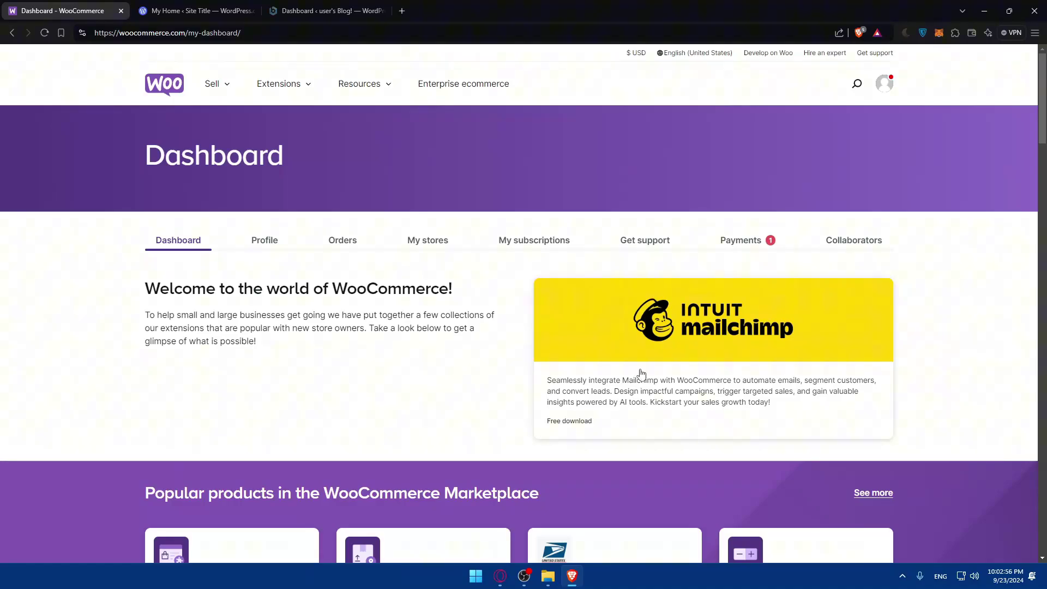
pyautogui.click(441, 251)
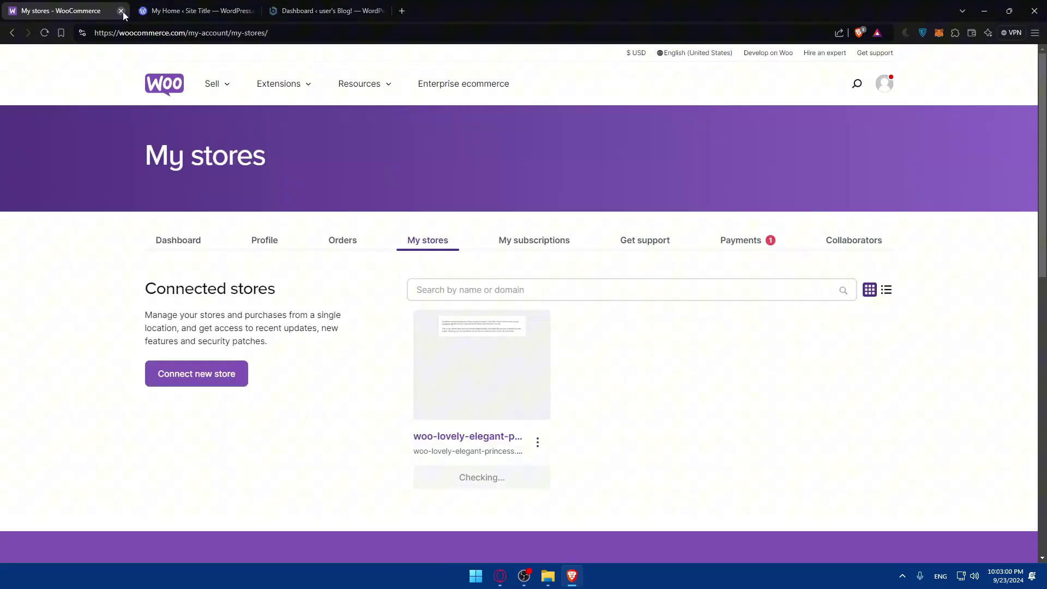
pyautogui.click(121, 11)
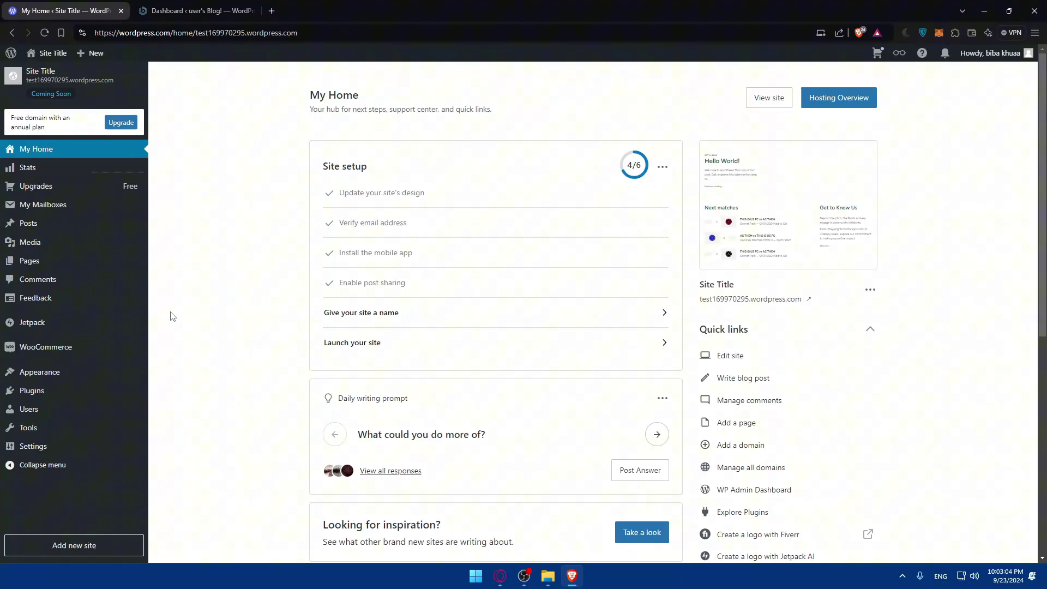
# Step: Browse WordPress.com's plugins marketplace and the Yoast SEO Premium page, then switch to the localhost dashboard tab
pyautogui.click(196, 11)
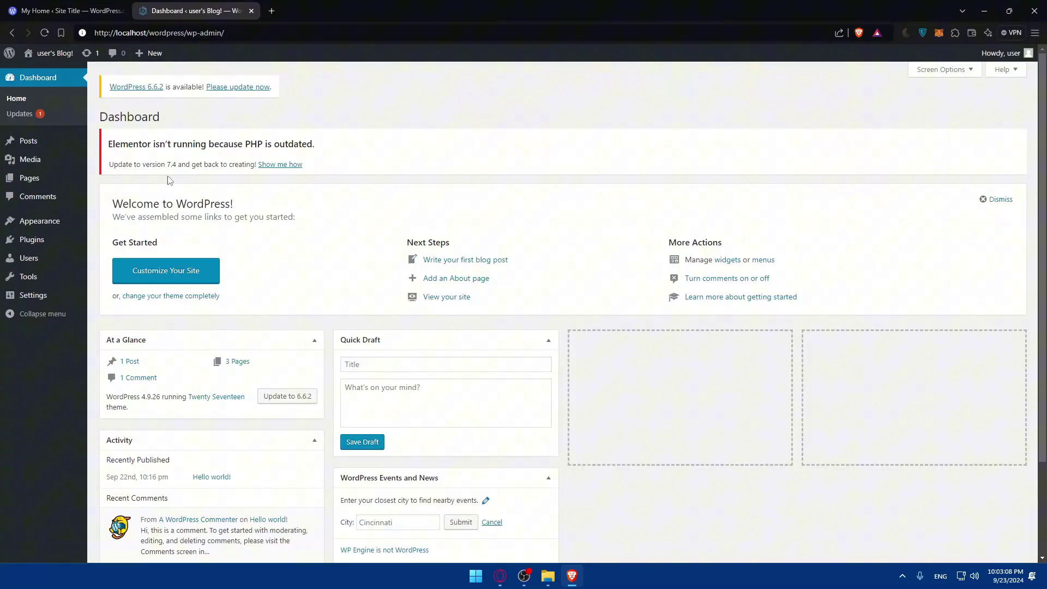
pyautogui.click(71, 11)
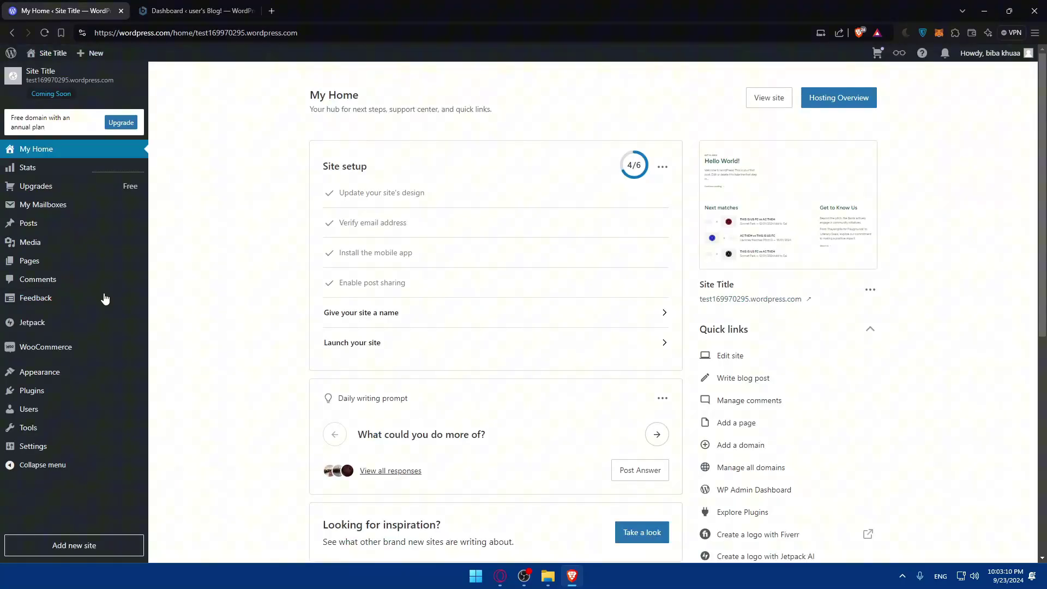
pyautogui.click(64, 398)
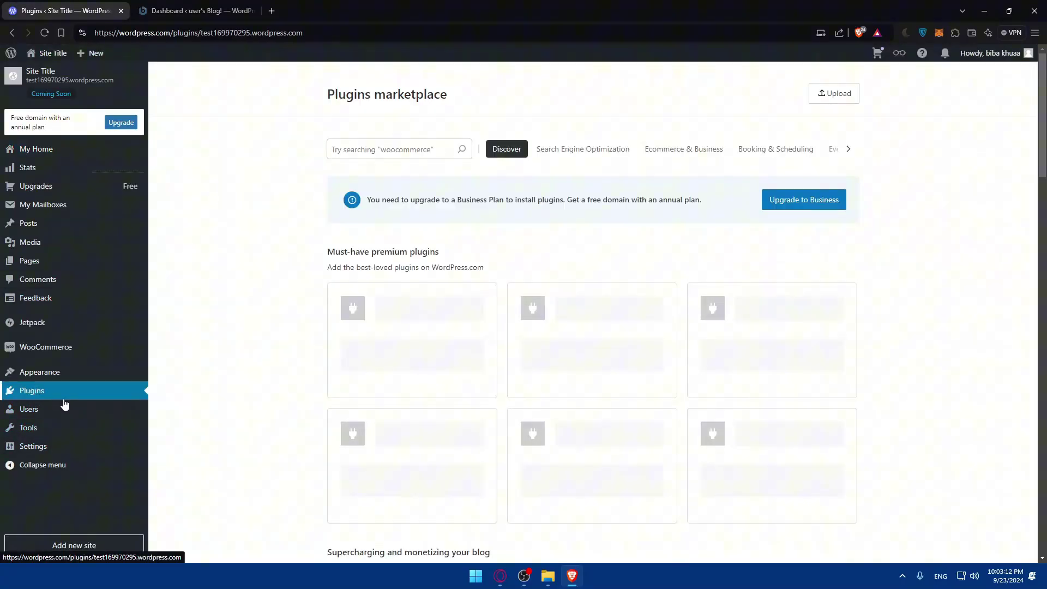
pyautogui.click(464, 346)
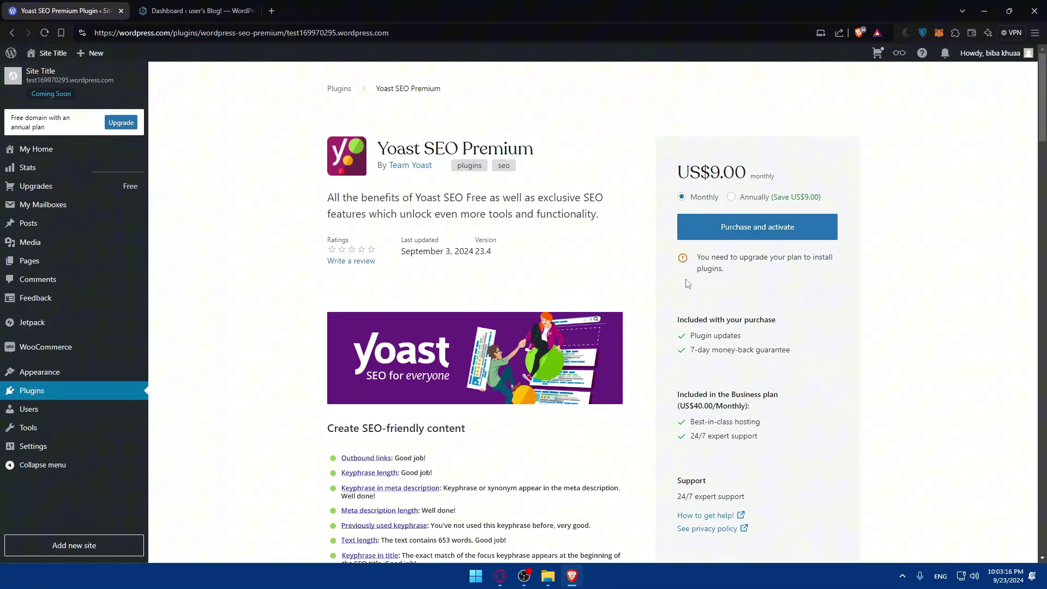
pyautogui.hotkey('alt', 'Left')
pyautogui.scroll(-9, 588, 312)
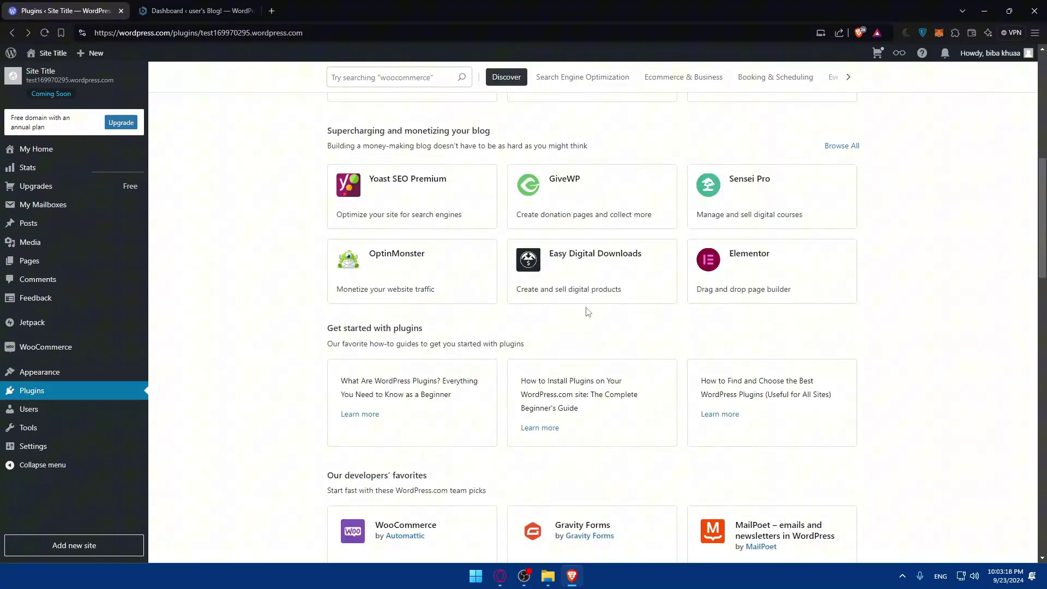
pyautogui.click(146, 11)
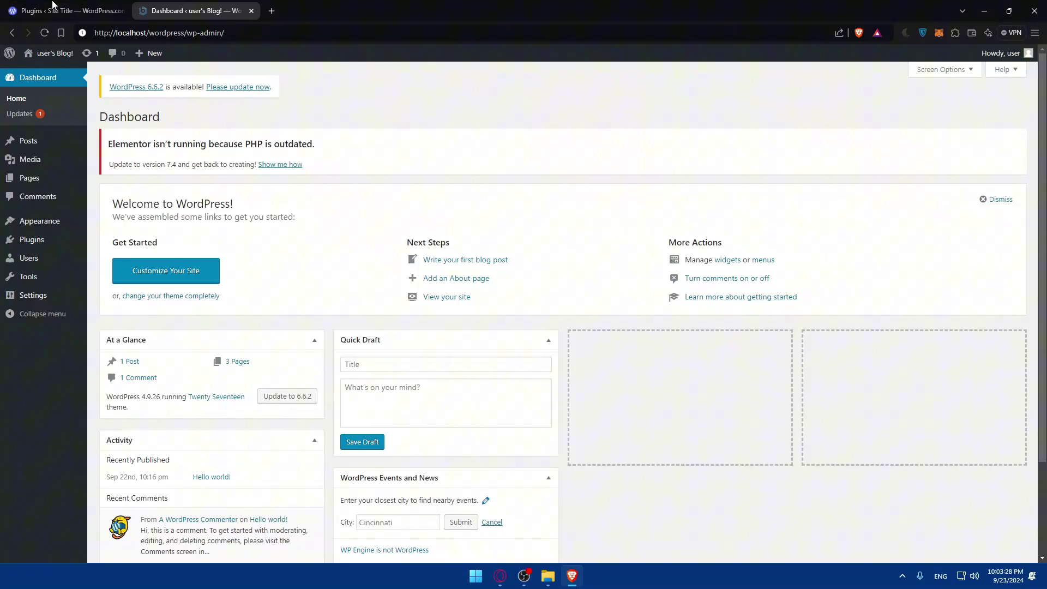
# Step: Search the plugin directory for 'woocommerce' from Plugins > Add New
pyautogui.moveTo(44, 249)
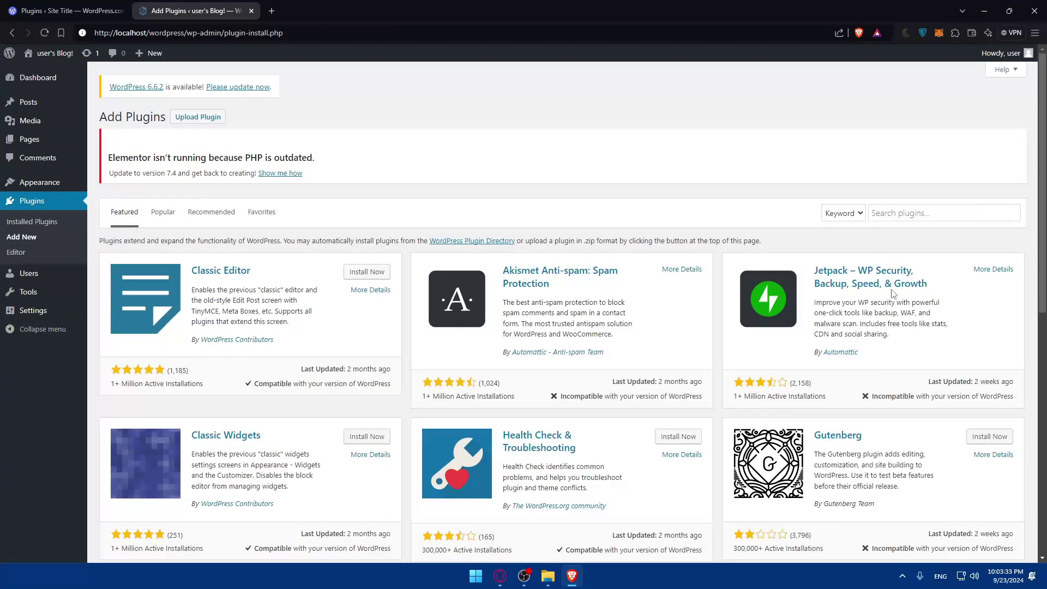
pyautogui.click(914, 211)
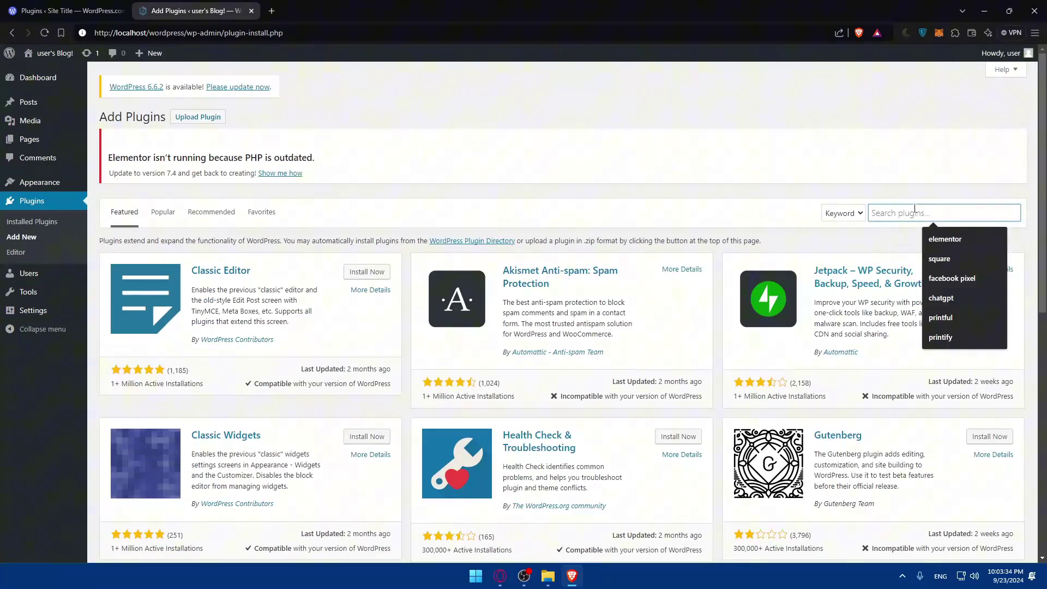
pyautogui.write('co')
pyautogui.press('BackSpace')
pyautogui.press('BackSpace')
pyautogui.write('woocommerce')
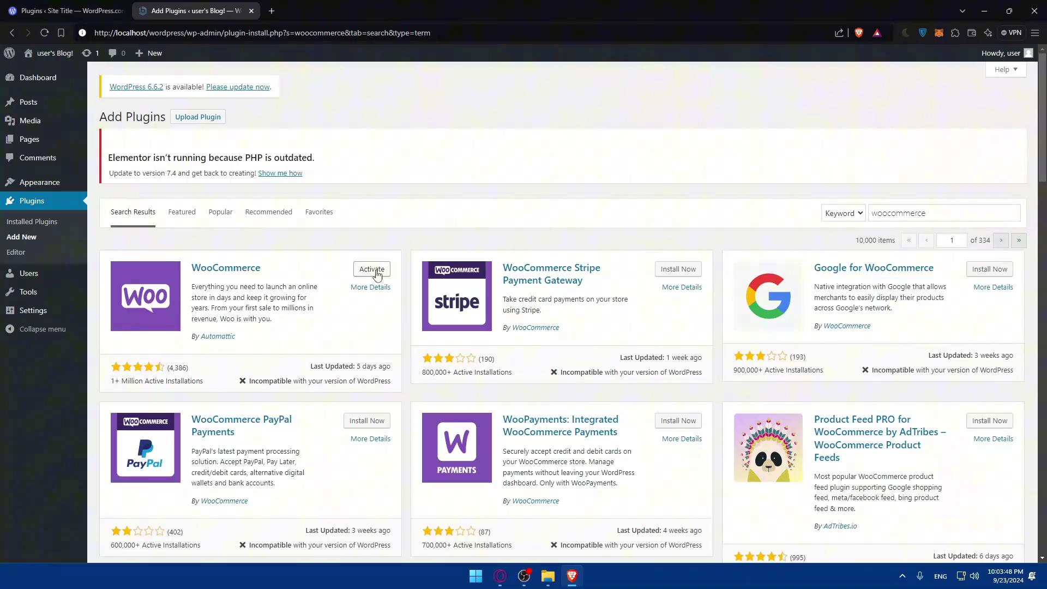
pyautogui.click(224, 267)
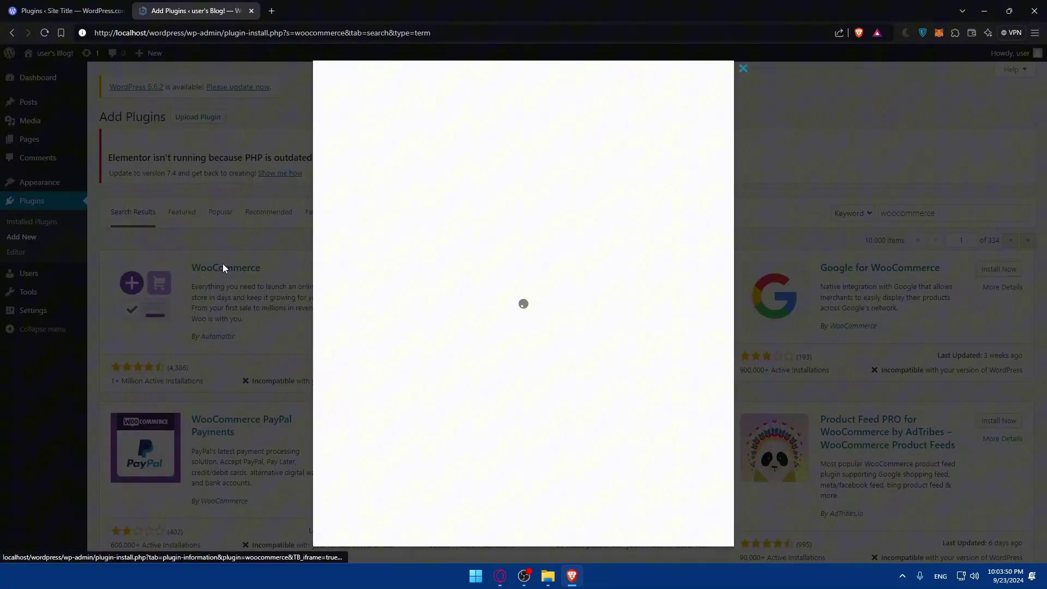
pyautogui.click(395, 206)
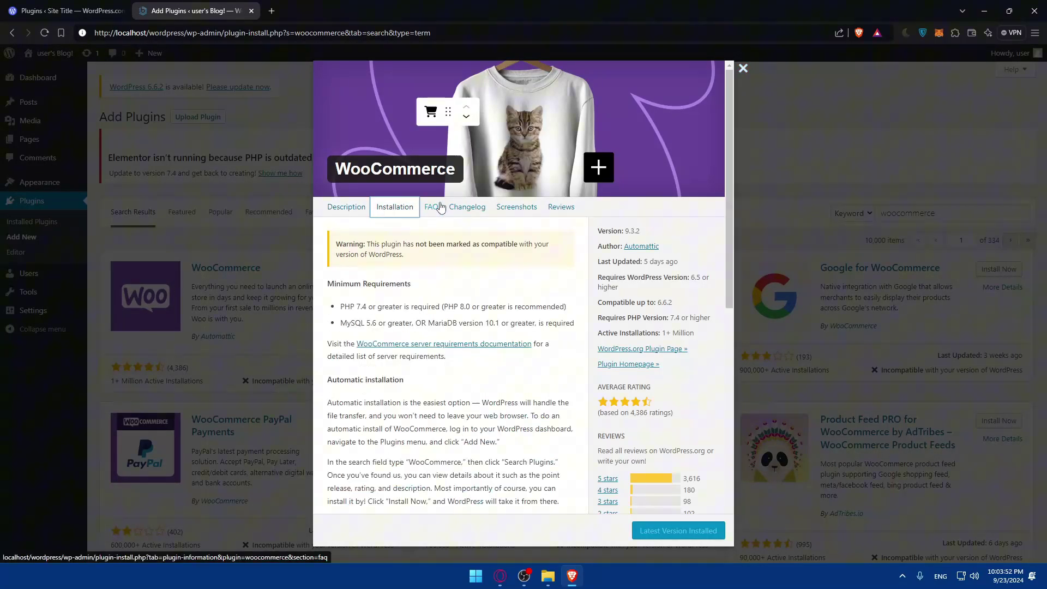
pyautogui.click(441, 208)
pyautogui.click(467, 207)
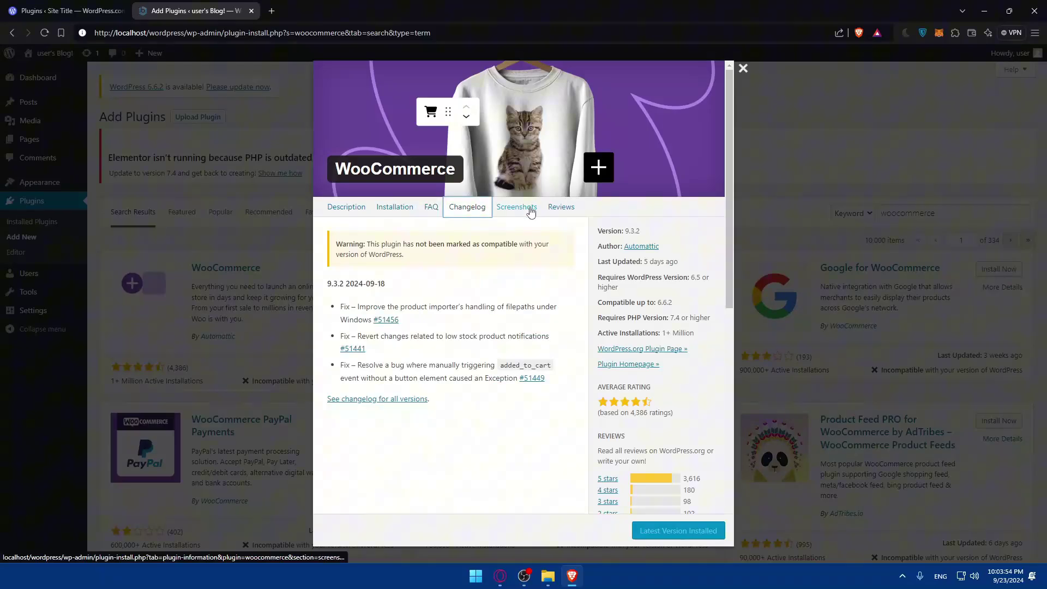
pyautogui.click(531, 212)
pyautogui.click(550, 213)
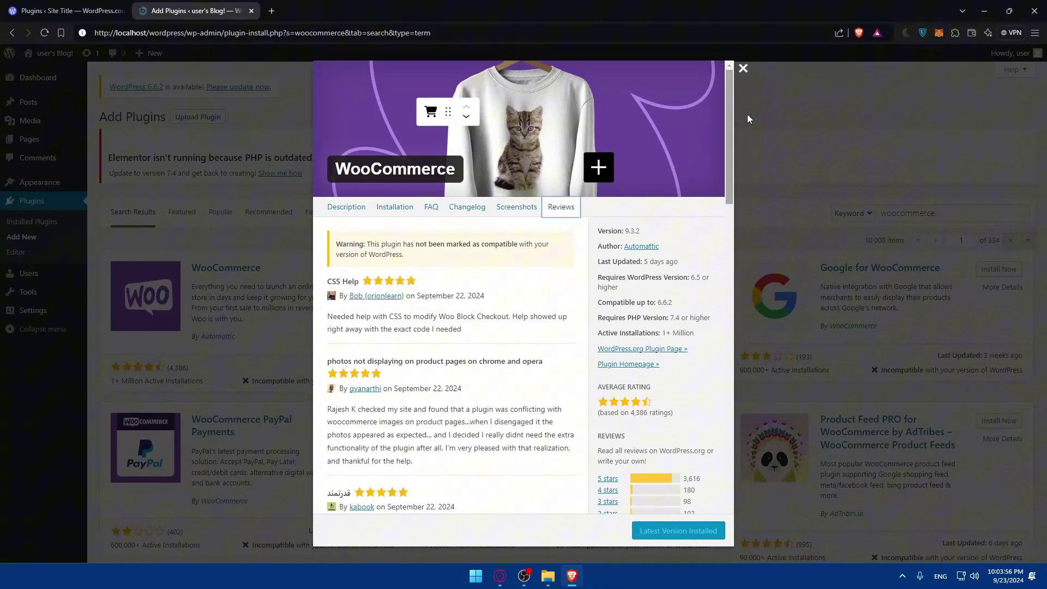
pyautogui.click(742, 67)
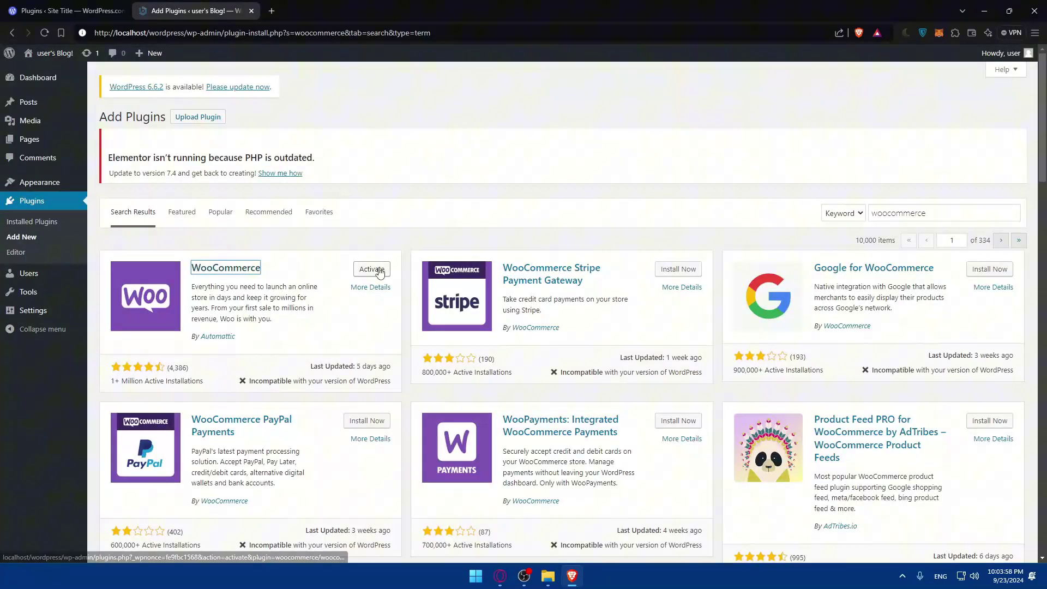
# Step: Try activating WooCommerce, note its incompatibility warning in the results, then open a blank tab
pyautogui.click(371, 269)
pyautogui.hotkey('alt', 'Left')
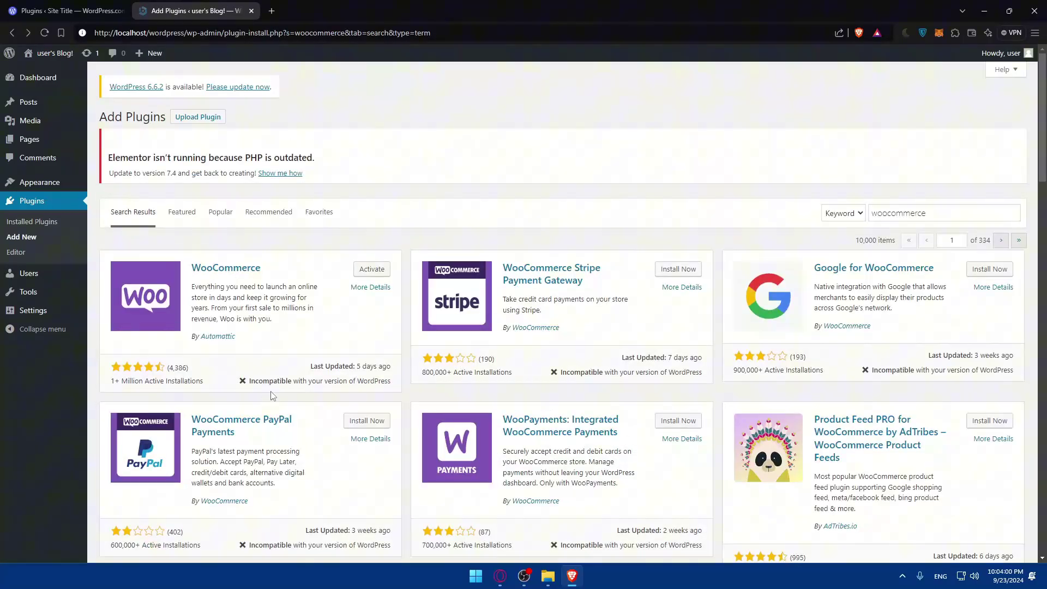
pyautogui.moveTo(250, 381); pyautogui.dragTo(391, 380)
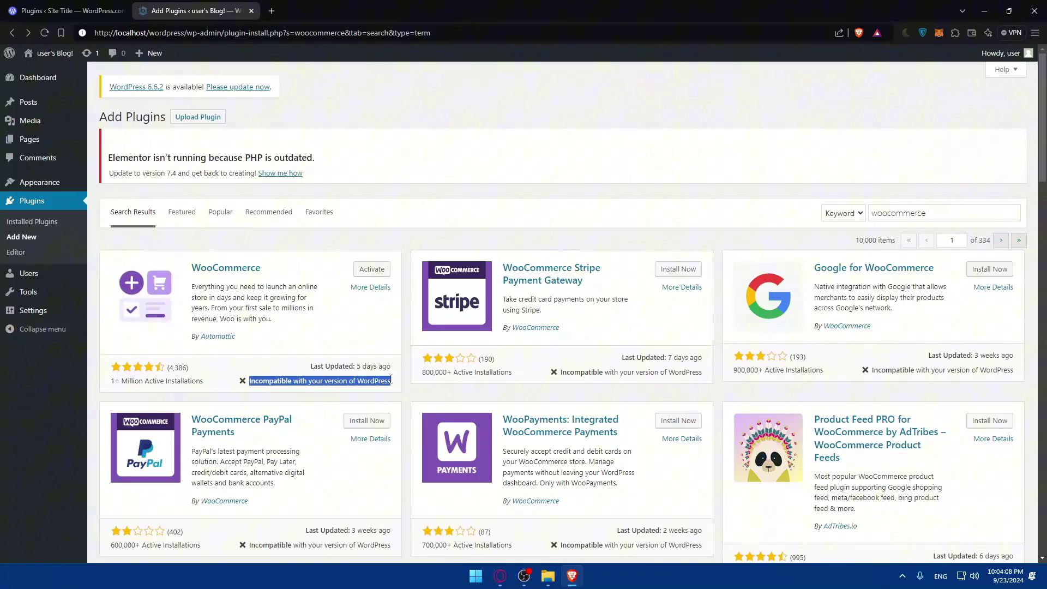
pyautogui.click(41, 356)
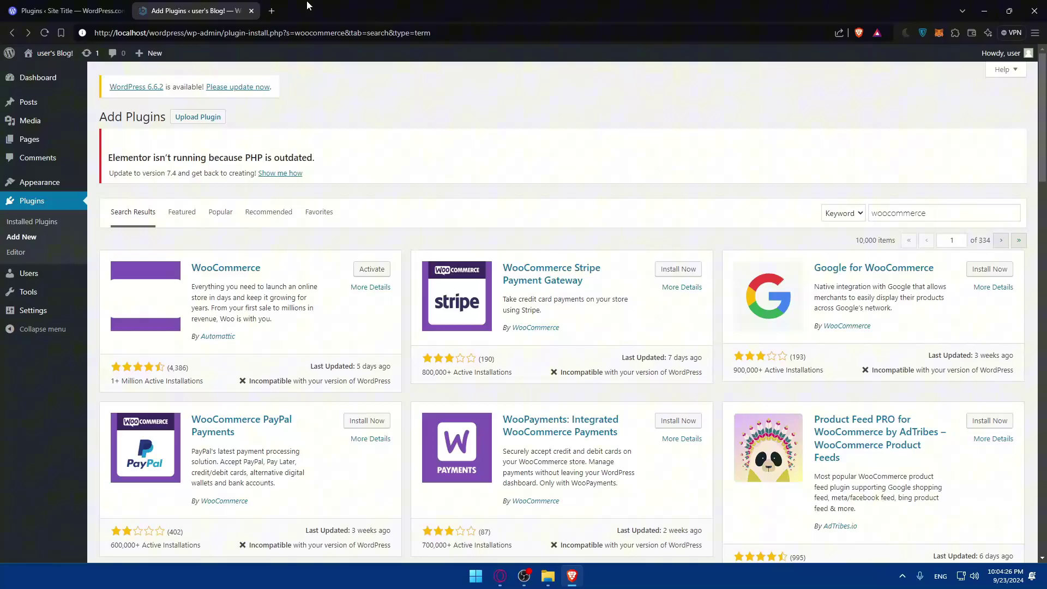
pyautogui.click(271, 10)
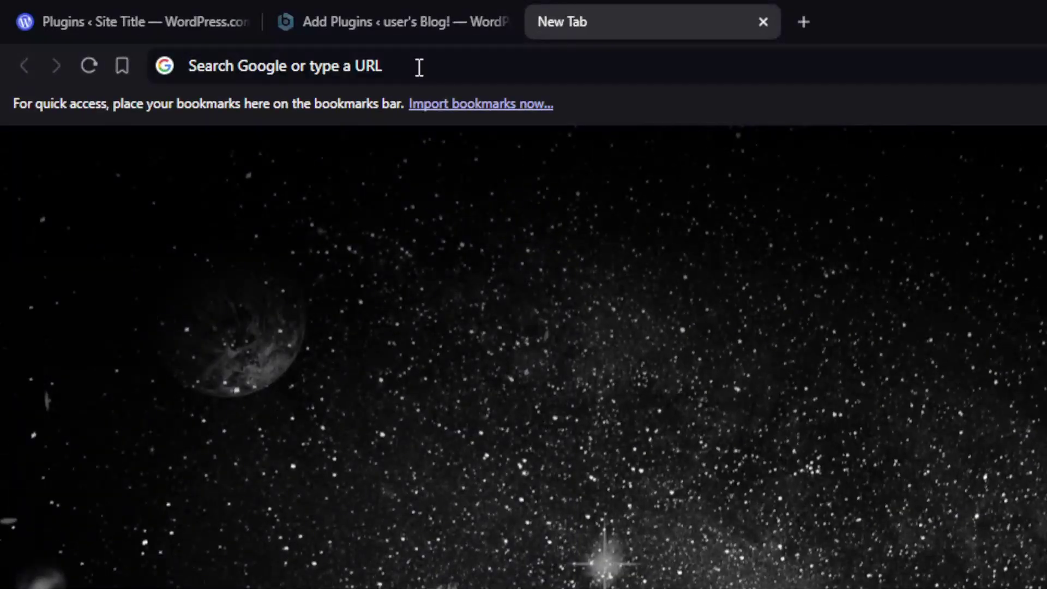
# Step: Google 'how to export woocommerce products with images' and open the WPBeginner and WP All Import results in background tabs
pyautogui.click(209, 33)
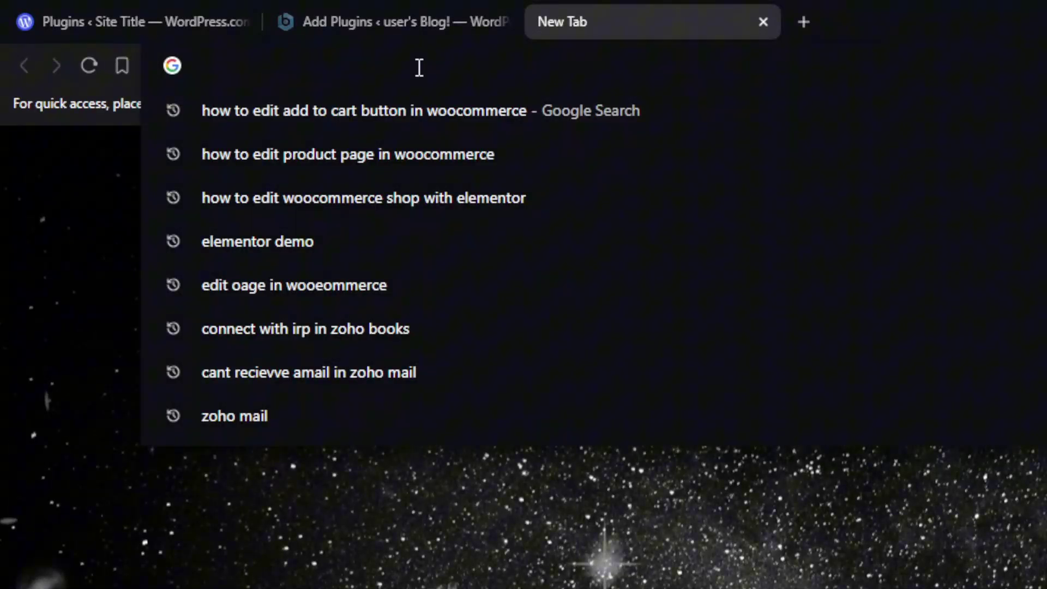
pyautogui.write('how to export')
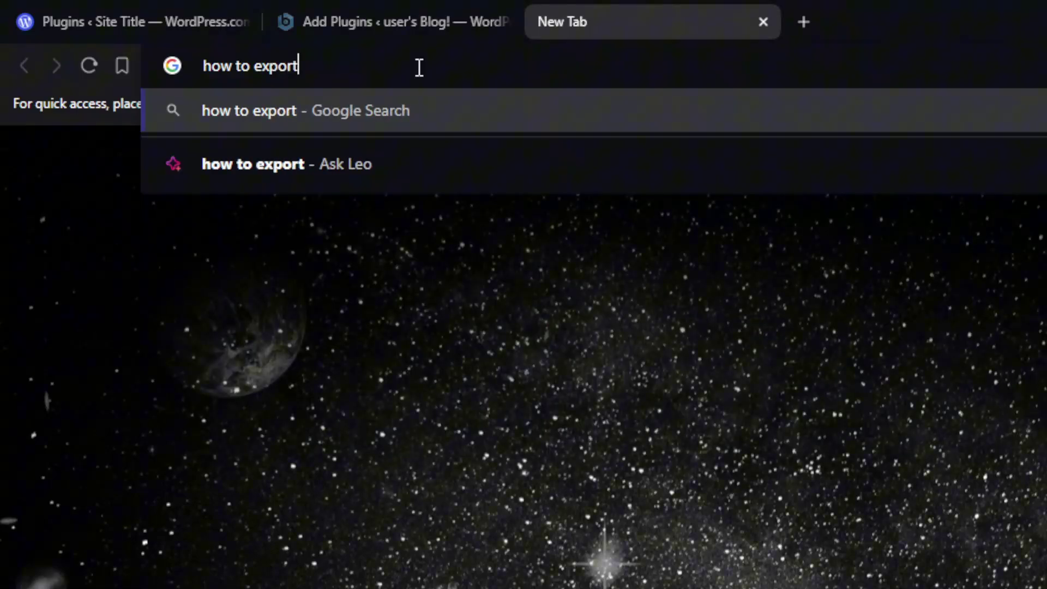
pyautogui.write(' woocomm')
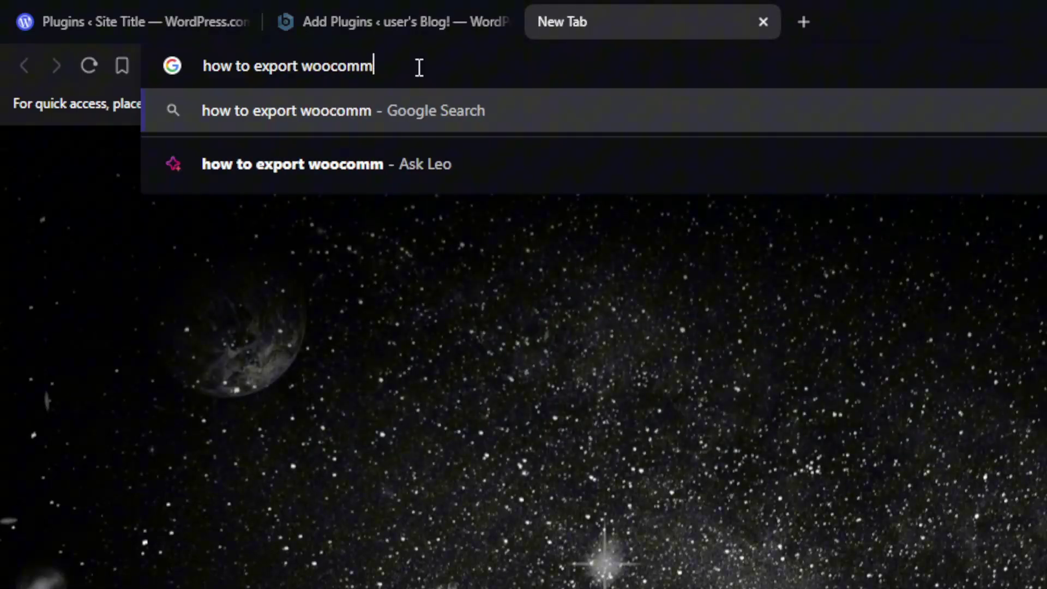
pyautogui.write('erce pro')
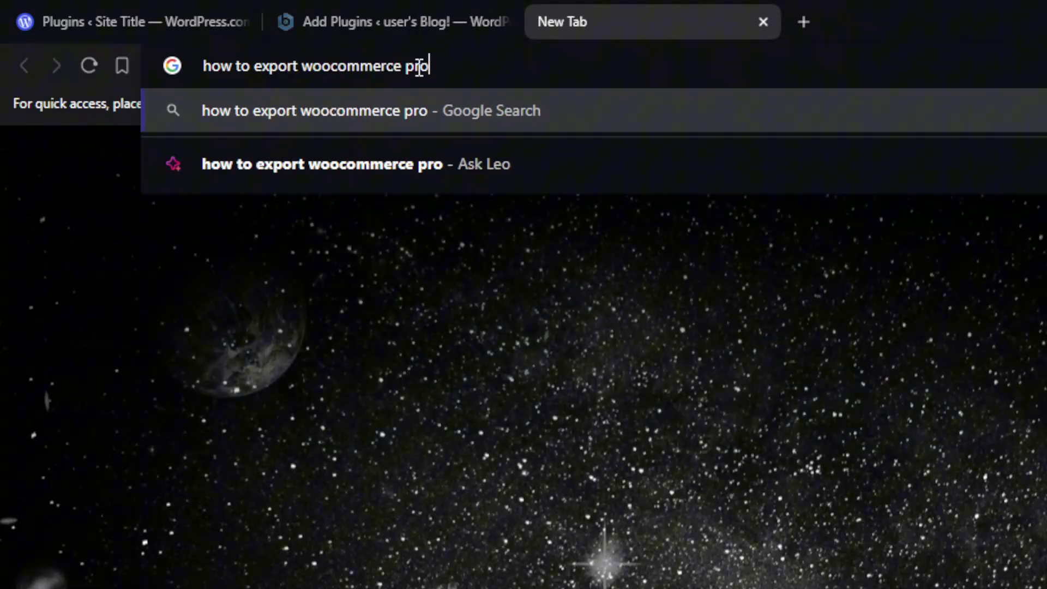
pyautogui.write('ducts withn')
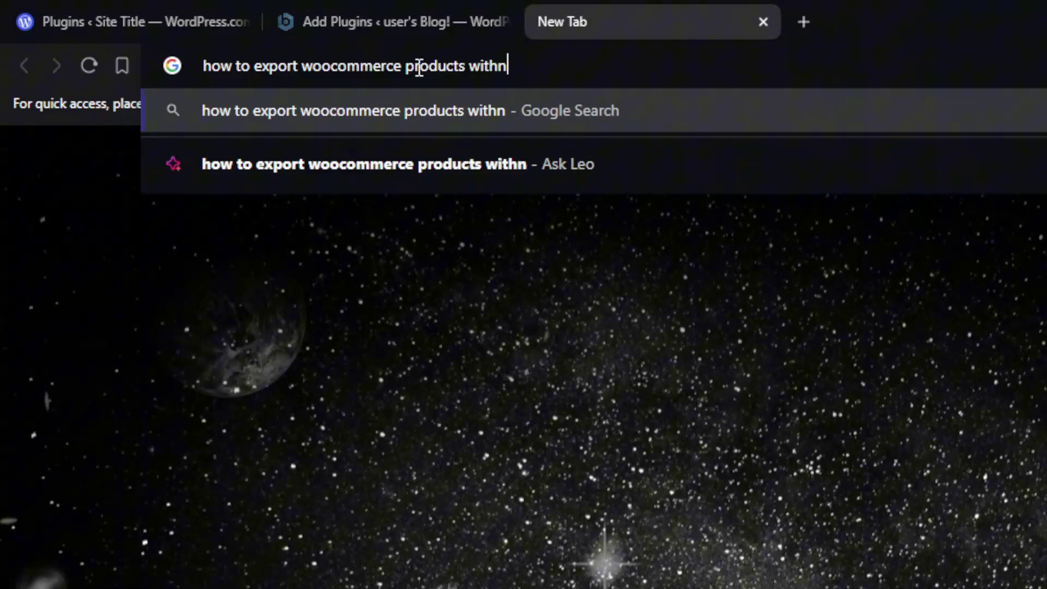
pyautogui.press('BackSpace')
pyautogui.press('BackSpace')
pyautogui.write('h imag')
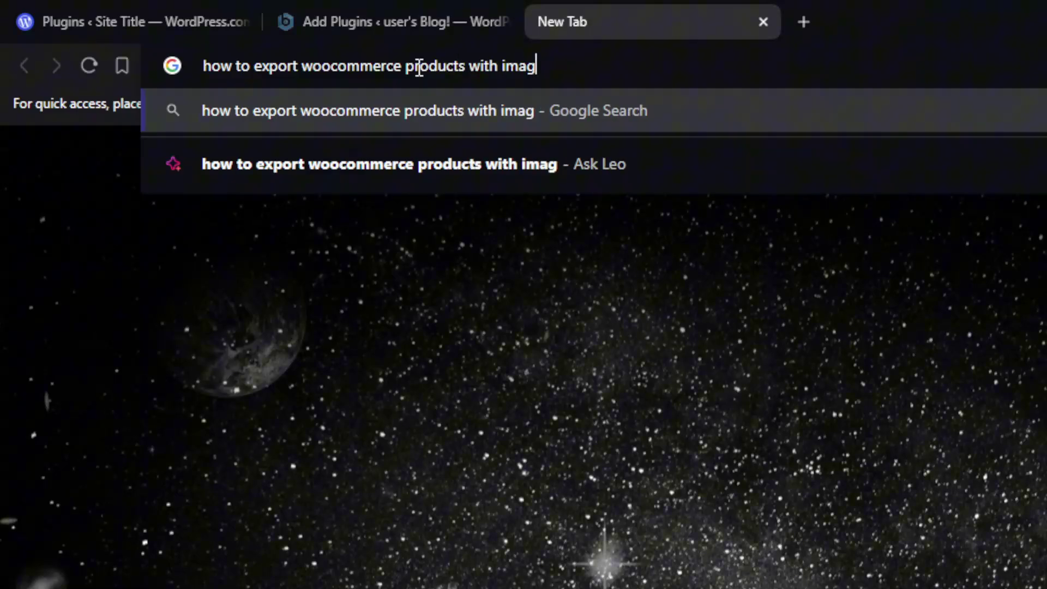
pyautogui.write('es')
pyautogui.press('Return')
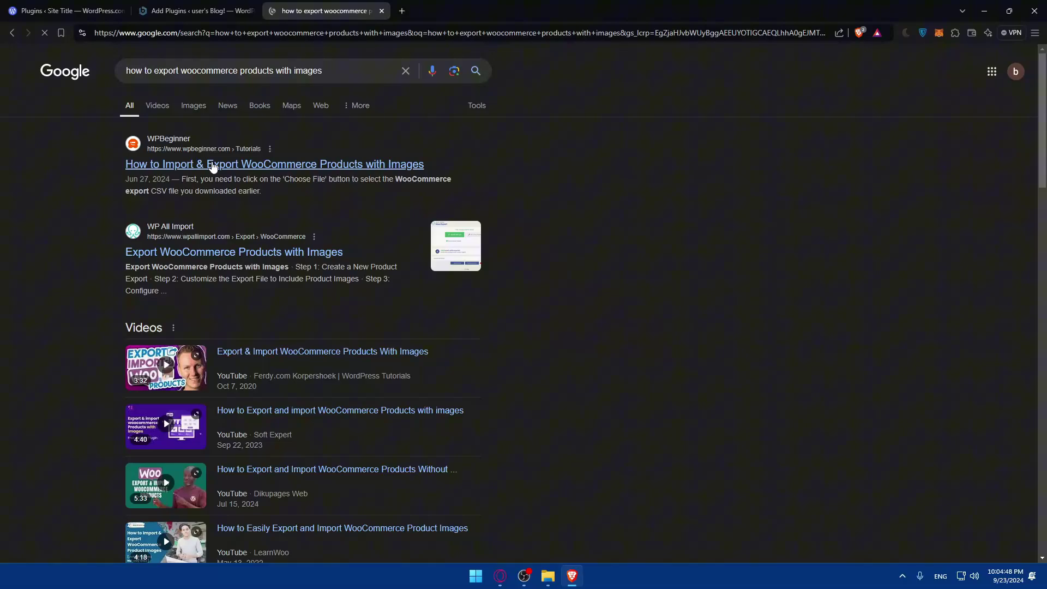
pyautogui.middleClick(213, 167)
pyautogui.middleClick(221, 252)
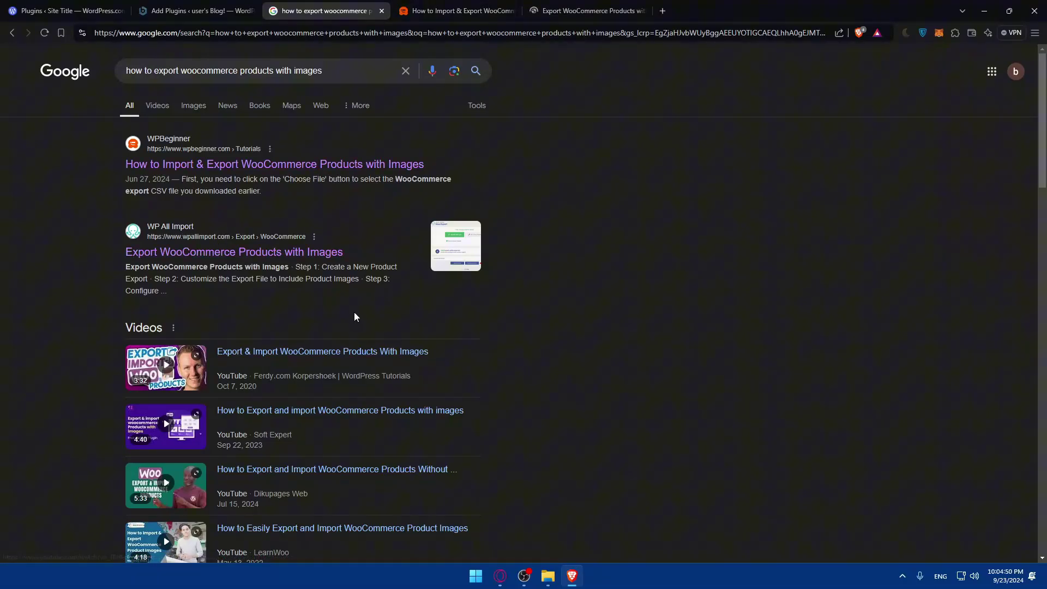
# Step: Switch to the WPBeginner article and scroll down to 'Method 1. Import & Export WooCommerce Products without a Plugin'
pyautogui.click(456, 10)
pyautogui.moveTo(415, 61)
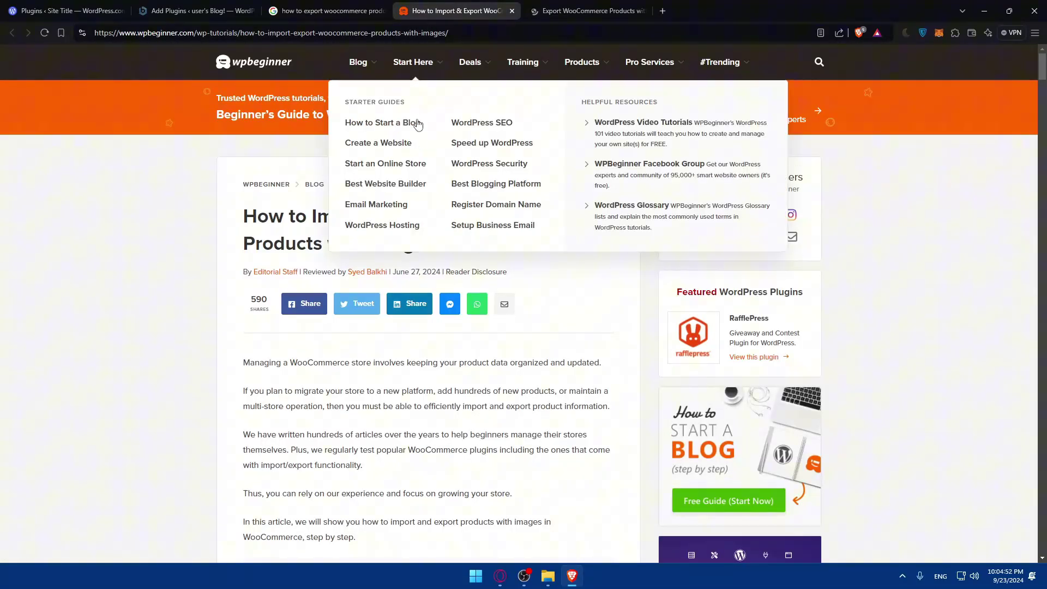
pyautogui.moveTo(245, 216); pyautogui.dragTo(502, 237)
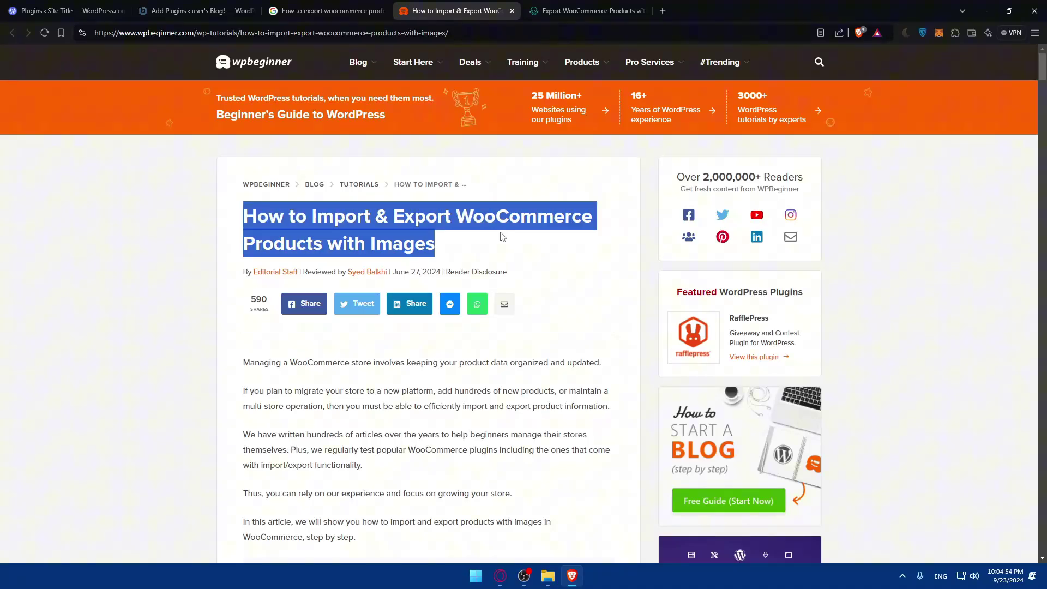
pyautogui.click(460, 239)
pyautogui.scroll(-5, 445, 238)
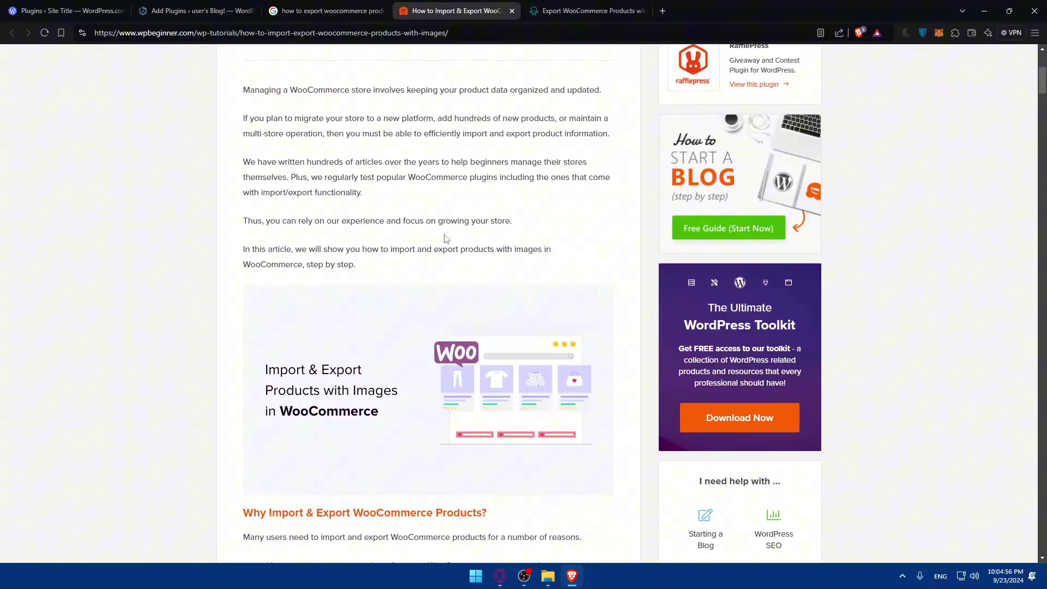
pyautogui.scroll(-3, 445, 238)
pyautogui.scroll(-12, 359, 260)
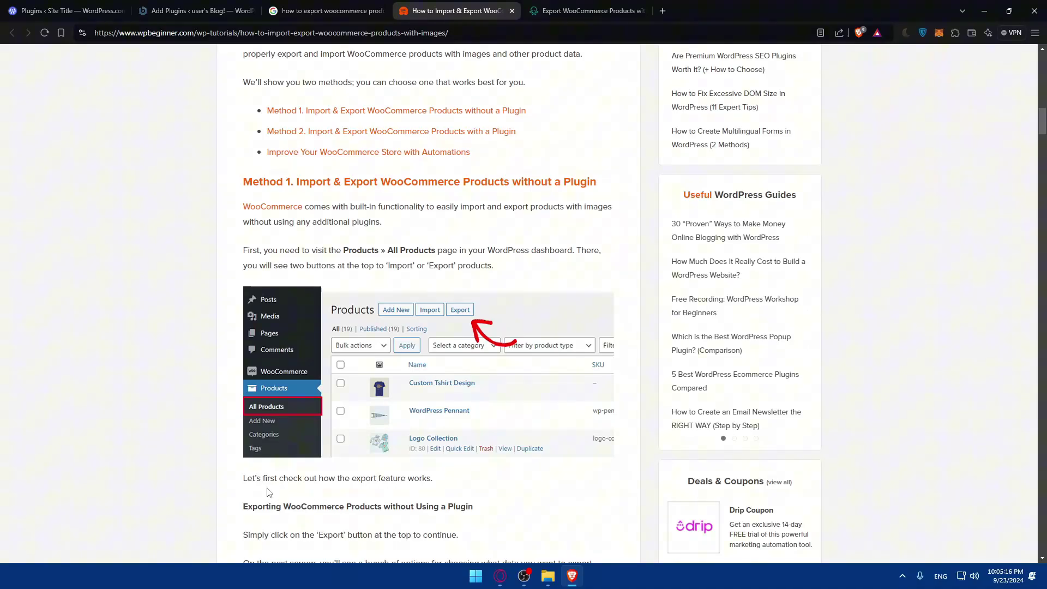
# Step: Read the 'Exporting WooCommerce Products without Using a Plugin' steps down to the Generate CSV paragraph
pyautogui.scroll(-2, 368, 494)
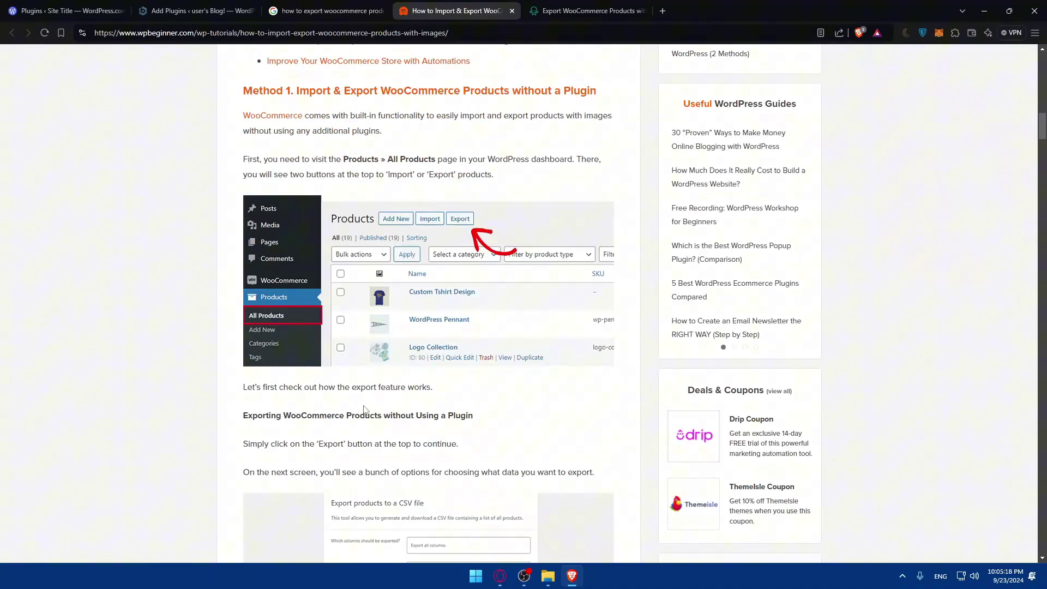
pyautogui.moveTo(240, 423); pyautogui.dragTo(493, 423)
pyautogui.click(464, 423)
pyautogui.scroll(-2, 461, 423)
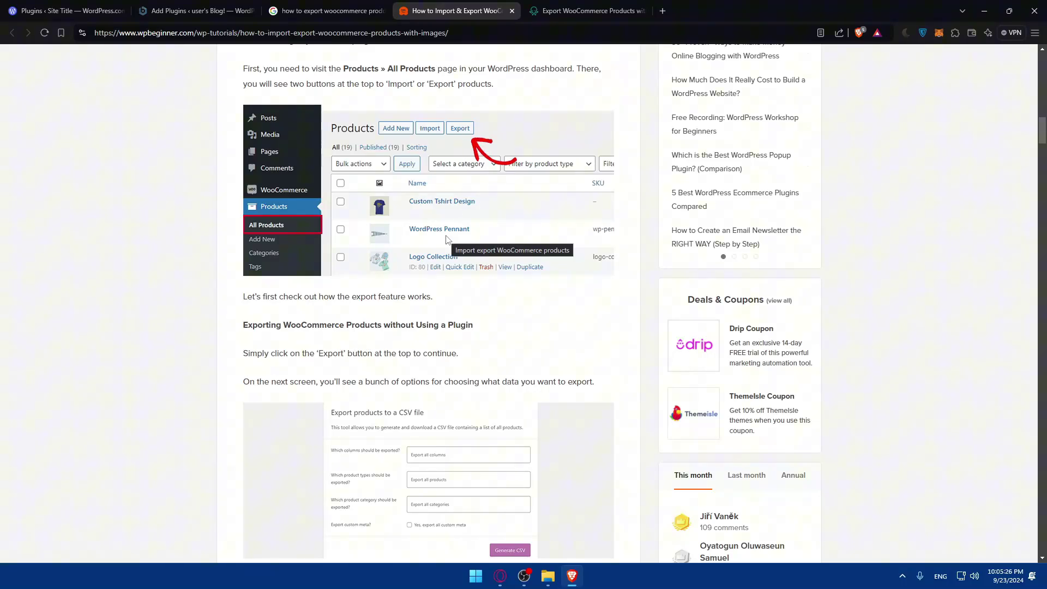
pyautogui.scroll(-2, 383, 364)
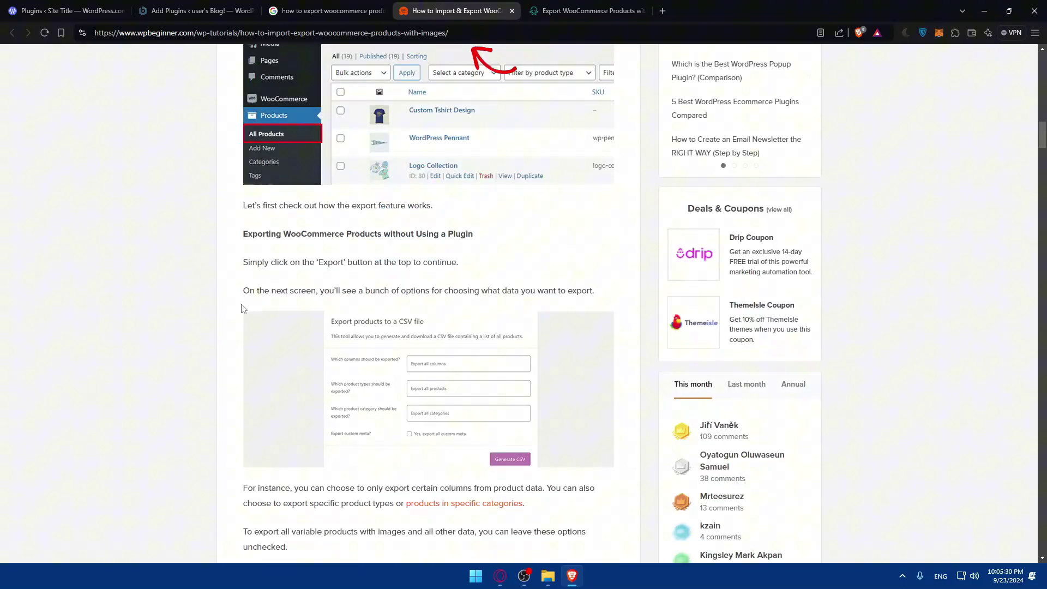
pyautogui.moveTo(334, 293); pyautogui.dragTo(450, 293)
pyautogui.click(452, 293)
pyautogui.scroll(-2, 447, 327)
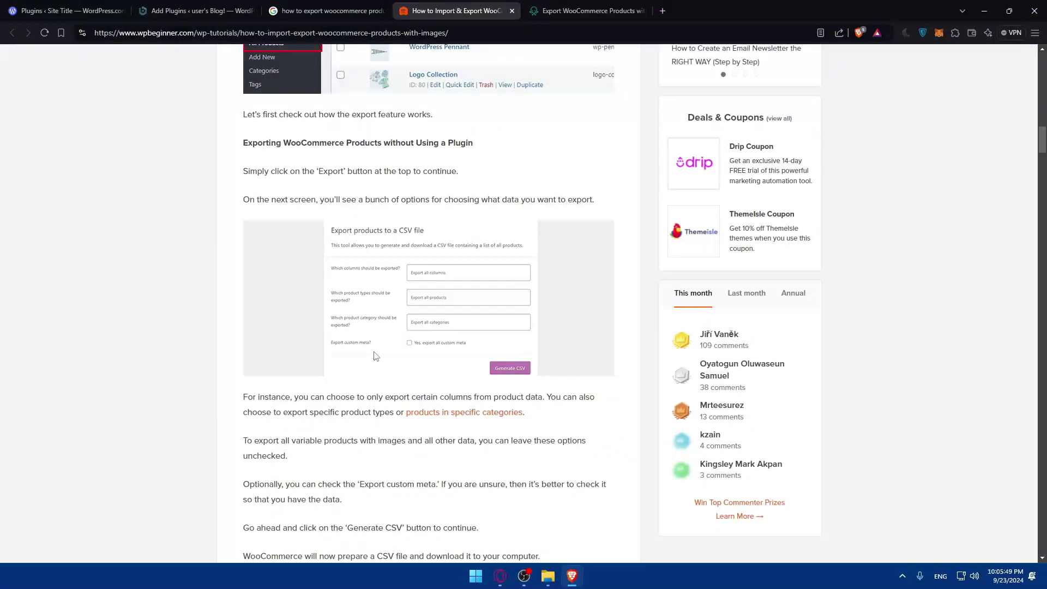
pyautogui.scroll(-2, 294, 393)
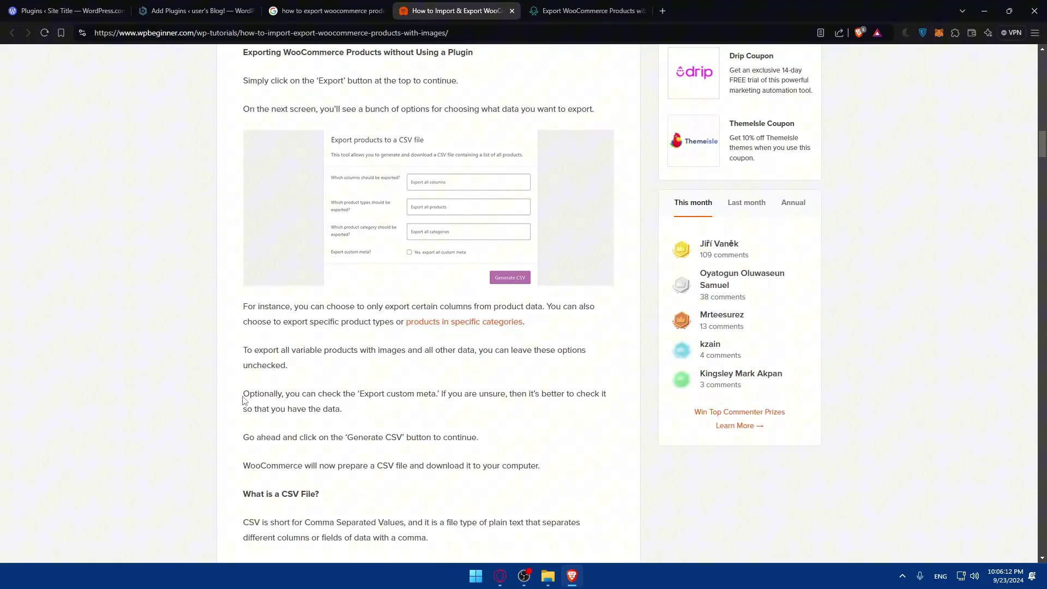
# Step: Read the custom meta and CSV preparation advice and the 'What is a CSV File?' note
pyautogui.moveTo(243, 401); pyautogui.dragTo(530, 397)
pyautogui.click(306, 394)
pyautogui.click(429, 396)
pyautogui.click(531, 397)
pyautogui.moveTo(243, 447); pyautogui.dragTo(381, 465)
pyautogui.moveTo(438, 437); pyautogui.dragTo(393, 467)
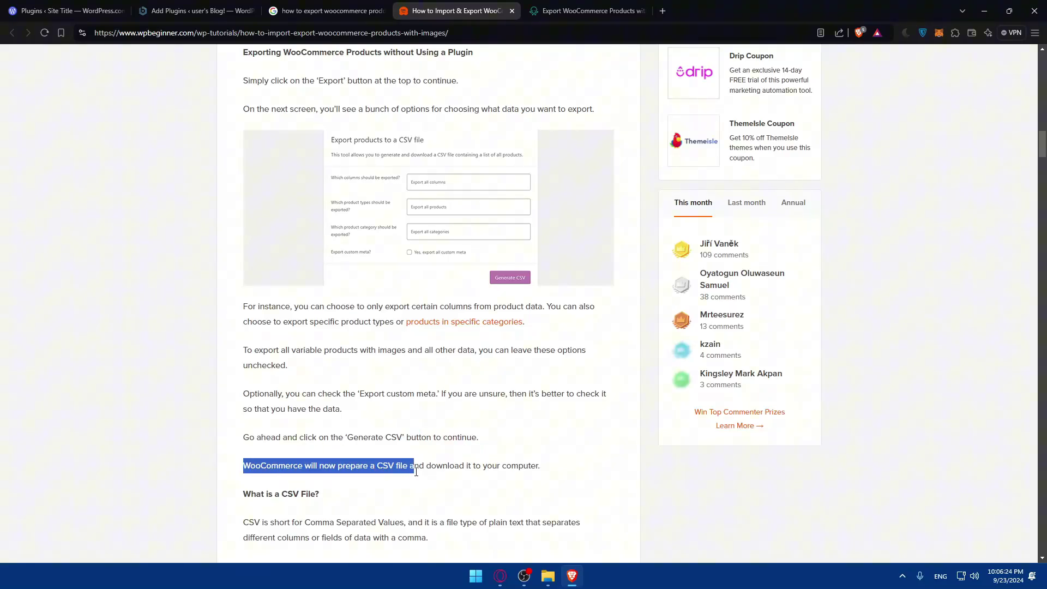
pyautogui.click(424, 467)
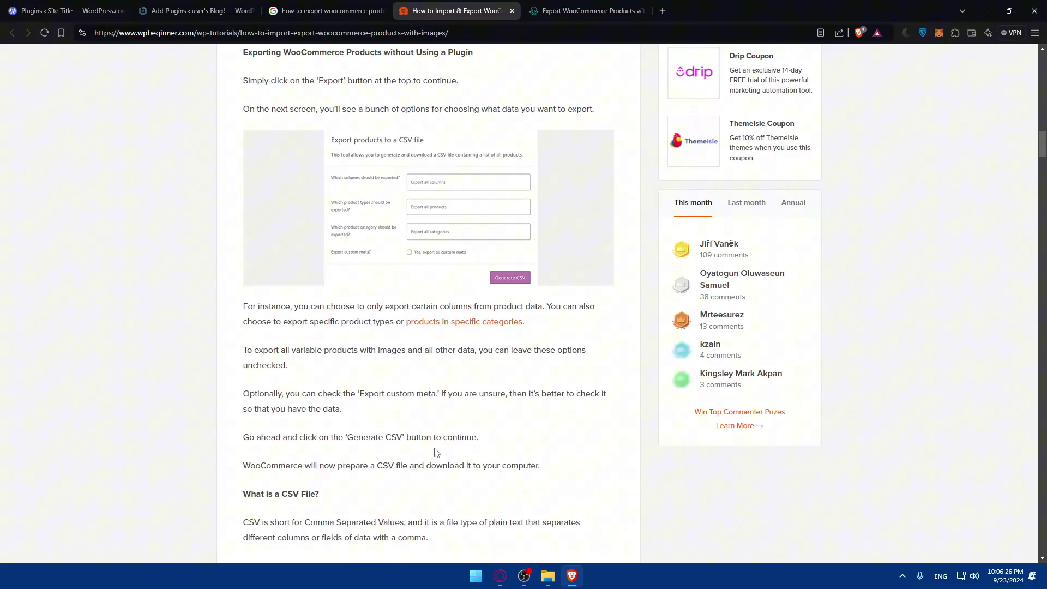
pyautogui.scroll(-2, 419, 423)
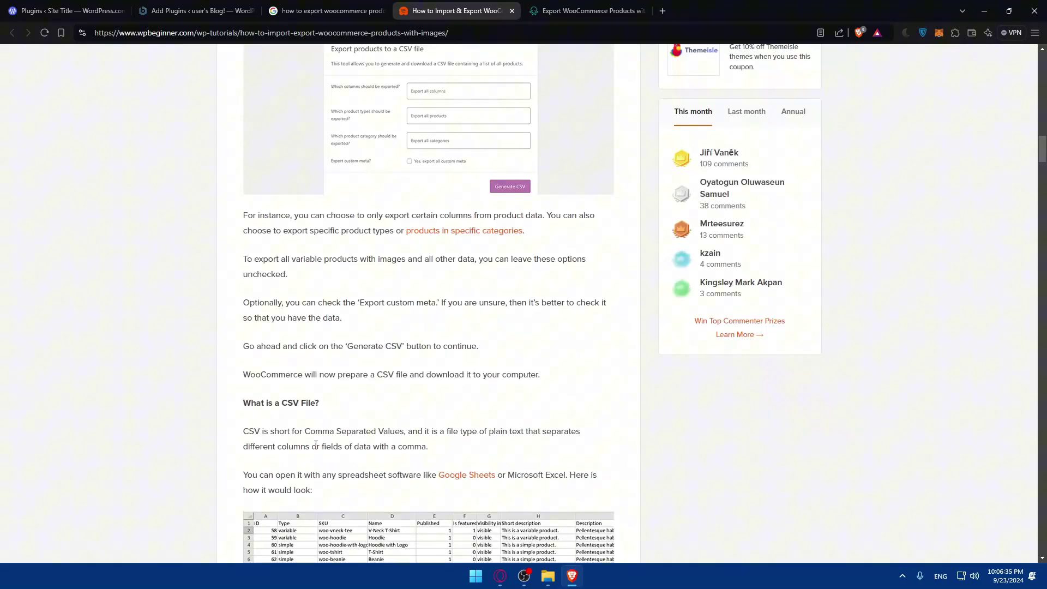
pyautogui.moveTo(243, 406); pyautogui.dragTo(320, 408)
pyautogui.click(353, 409)
# Step: Skim ahead through the plugin steps, then scroll back up to the Method 2 heading
pyautogui.scroll(-2, 349, 409)
pyautogui.scroll(-3, 350, 305)
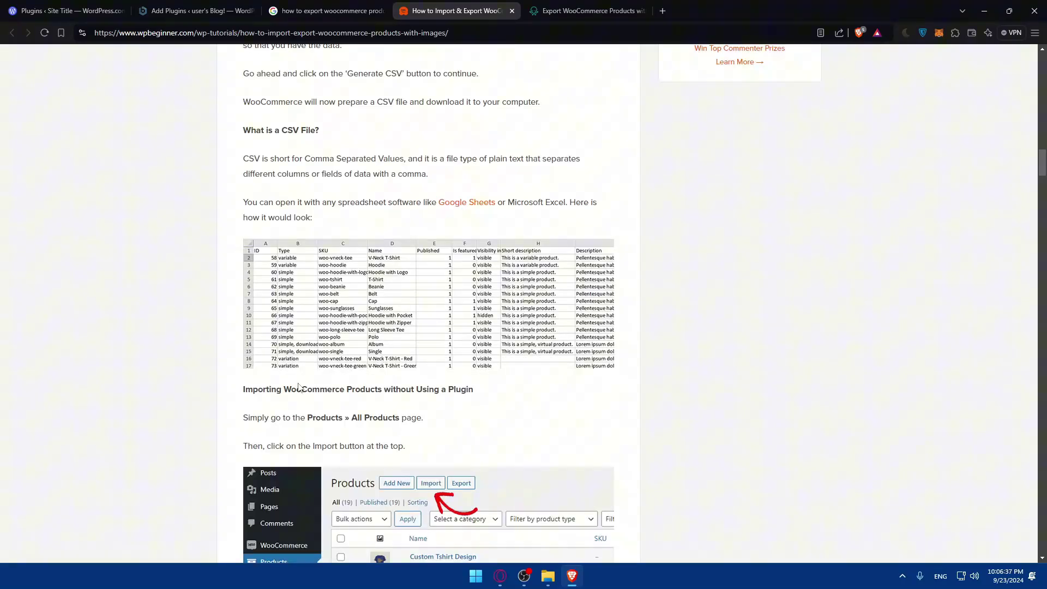
pyautogui.scroll(-2, 349, 299)
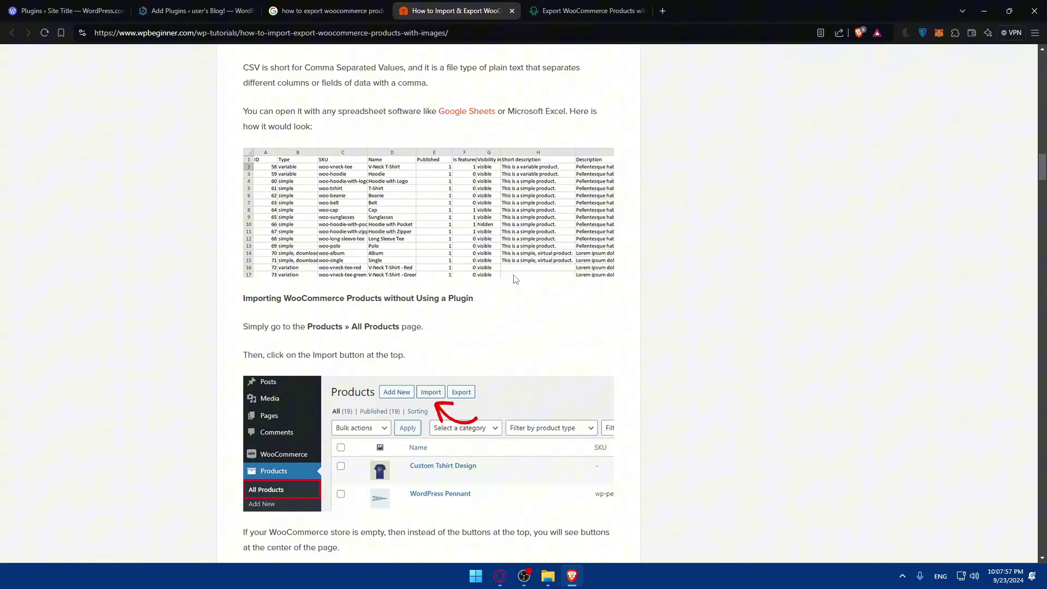
pyautogui.scroll(-5, 511, 278)
pyautogui.scroll(-2, 435, 91)
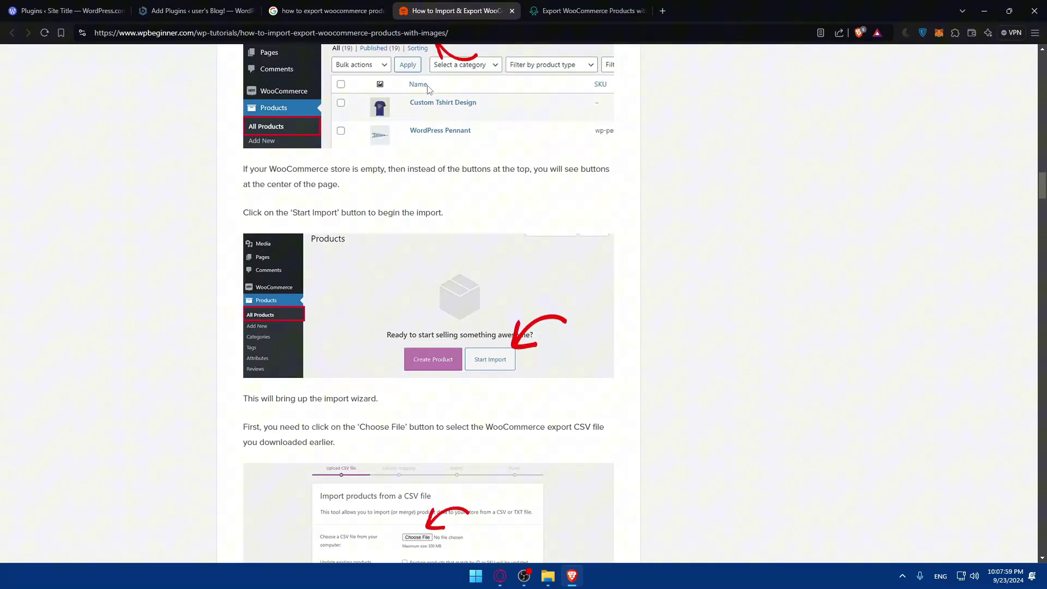
pyautogui.scroll(-20, 427, 89)
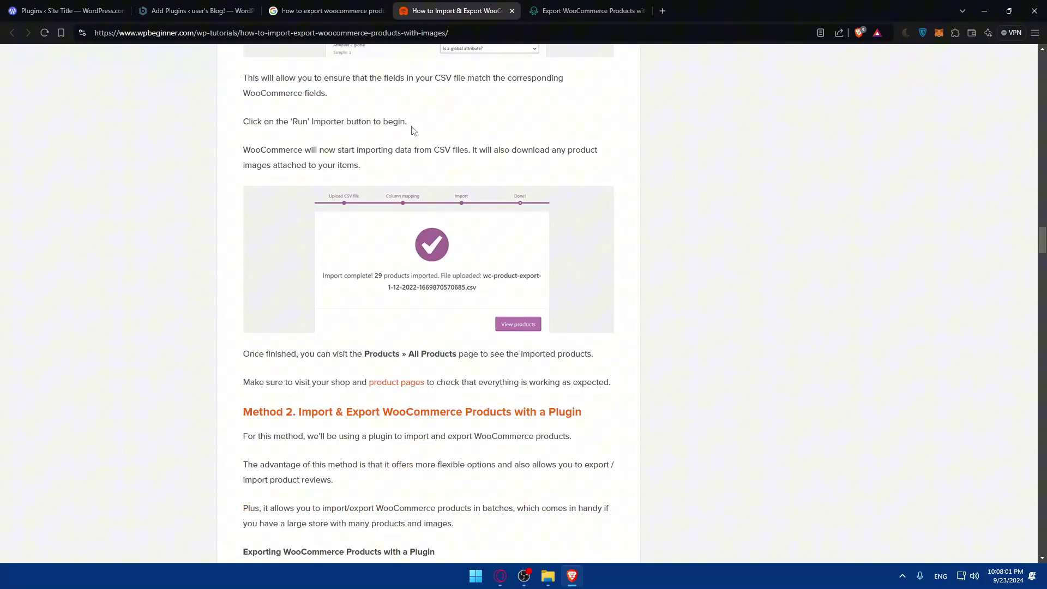
pyautogui.scroll(-7, 412, 130)
pyautogui.scroll(-5, 408, 196)
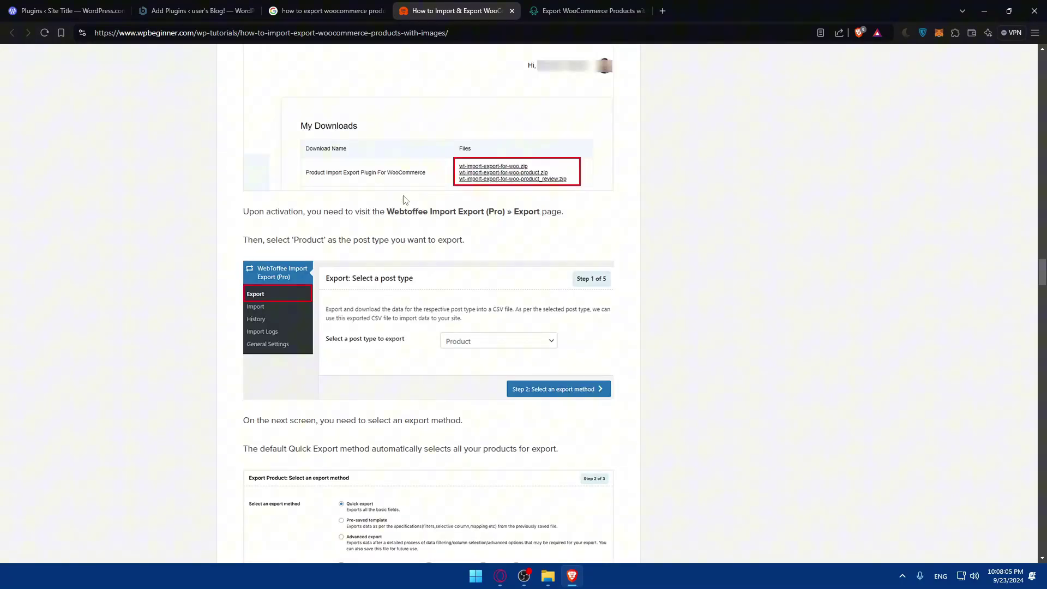
pyautogui.scroll(7, 405, 200)
pyautogui.scroll(5, 404, 196)
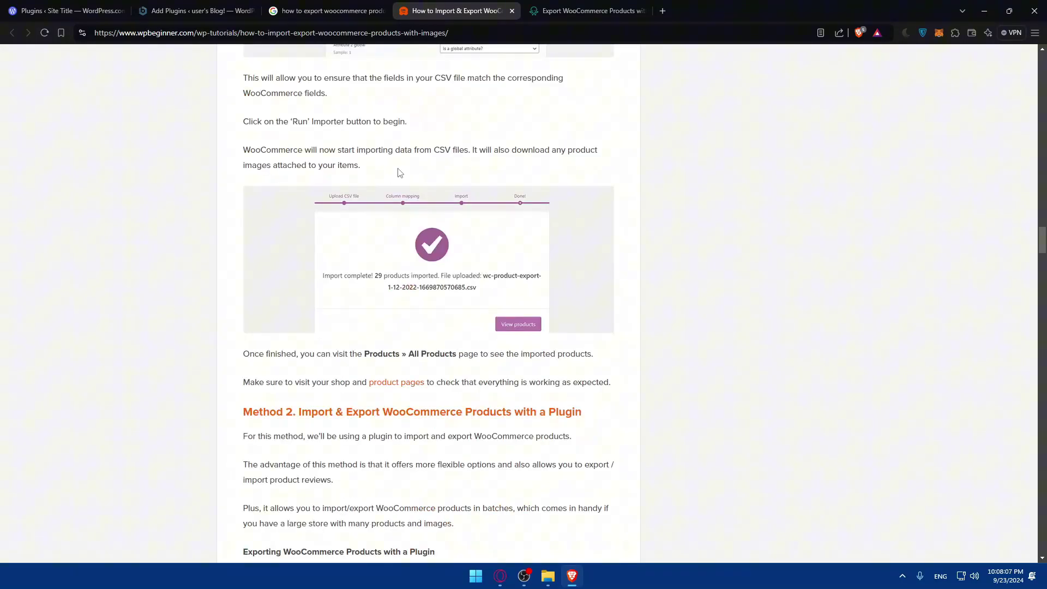
# Step: Read the Method 2 intro down to the instruction to install Product Import Export for WooCommerce
pyautogui.moveTo(230, 406); pyautogui.dragTo(457, 431)
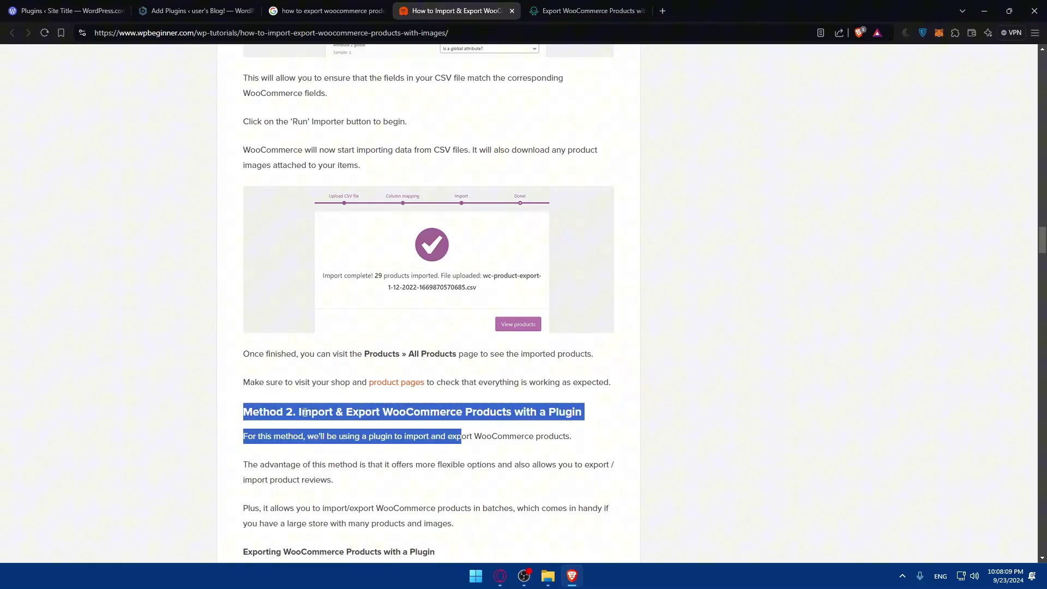
pyautogui.click(319, 403)
pyautogui.scroll(-2, 522, 410)
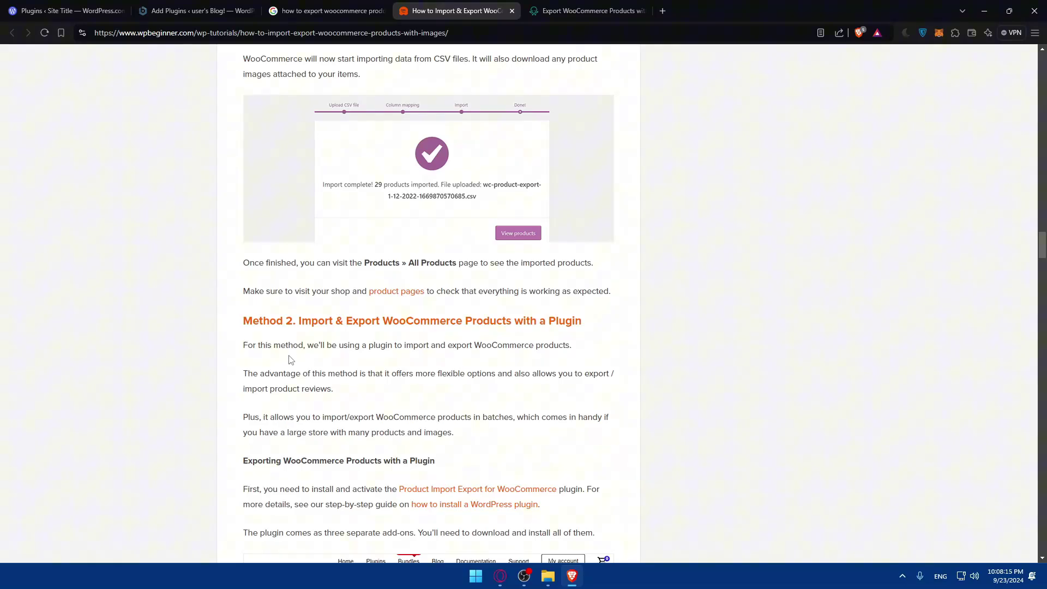
pyautogui.moveTo(233, 345); pyautogui.dragTo(397, 346)
pyautogui.click(398, 346)
pyautogui.moveTo(473, 345); pyautogui.dragTo(571, 345)
pyautogui.click(571, 345)
pyautogui.scroll(-2, 387, 448)
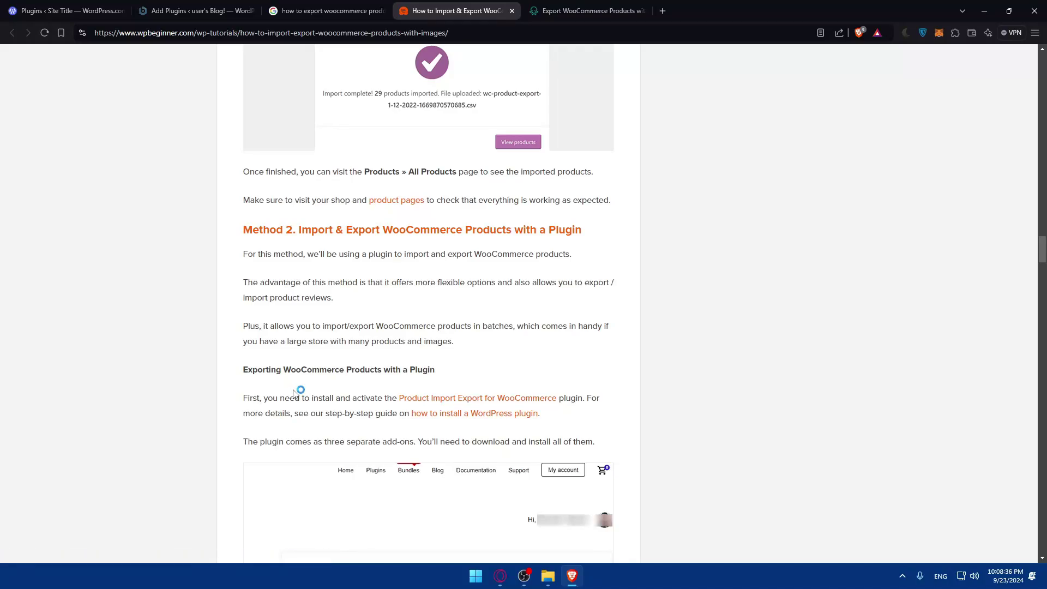
pyautogui.moveTo(248, 398); pyautogui.dragTo(262, 398)
pyautogui.click(349, 401)
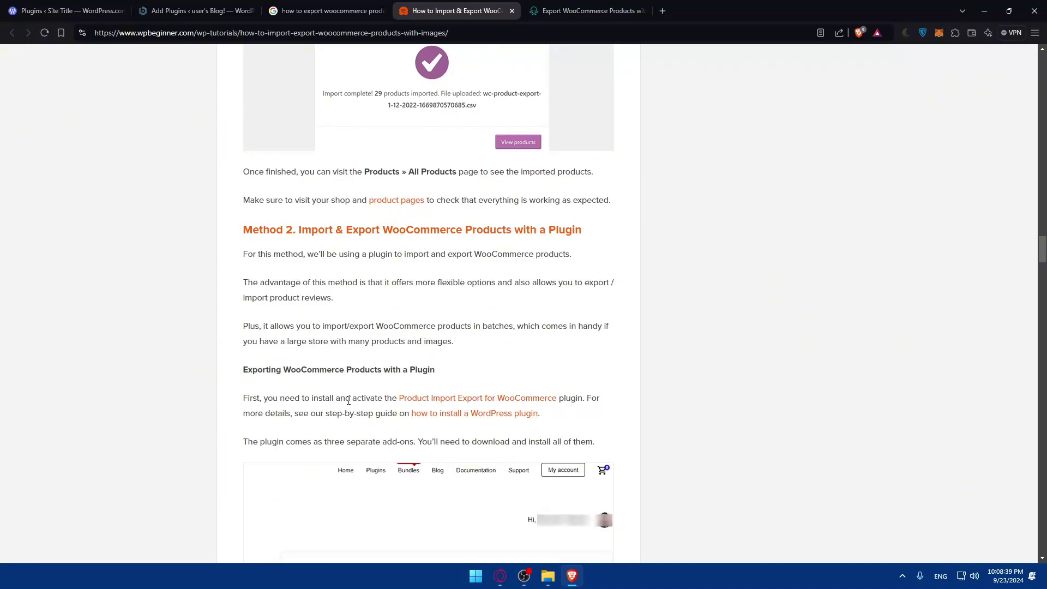
# Step: Open the article's Product Import Export for WooCommerce link and switch to its webtoffee.com tab
pyautogui.click(441, 403)
pyautogui.click(457, 10)
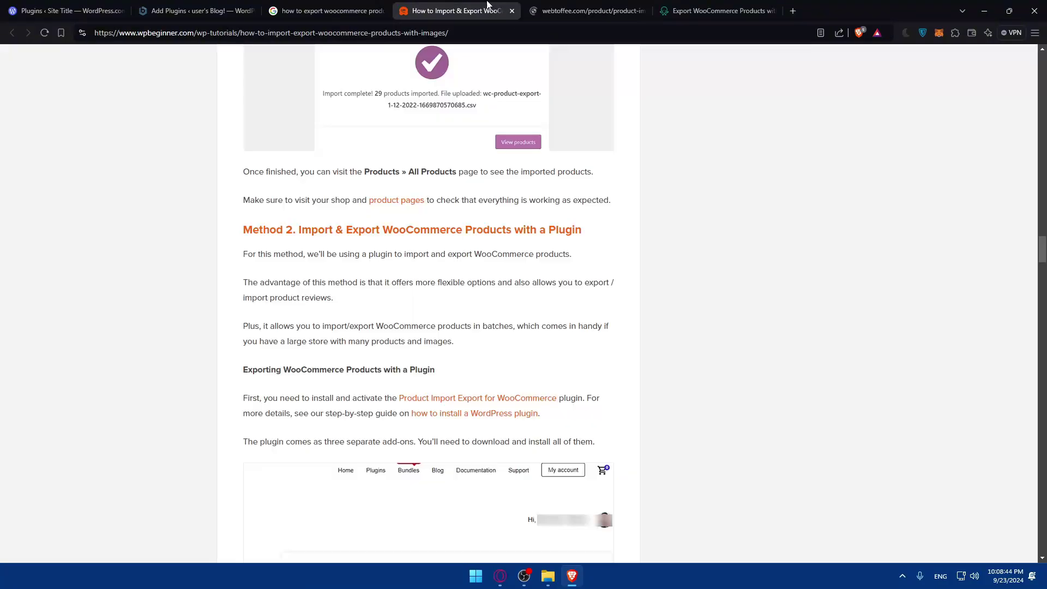
pyautogui.moveTo(224, 415); pyautogui.dragTo(292, 413)
pyautogui.click(317, 433)
pyautogui.click(580, 5)
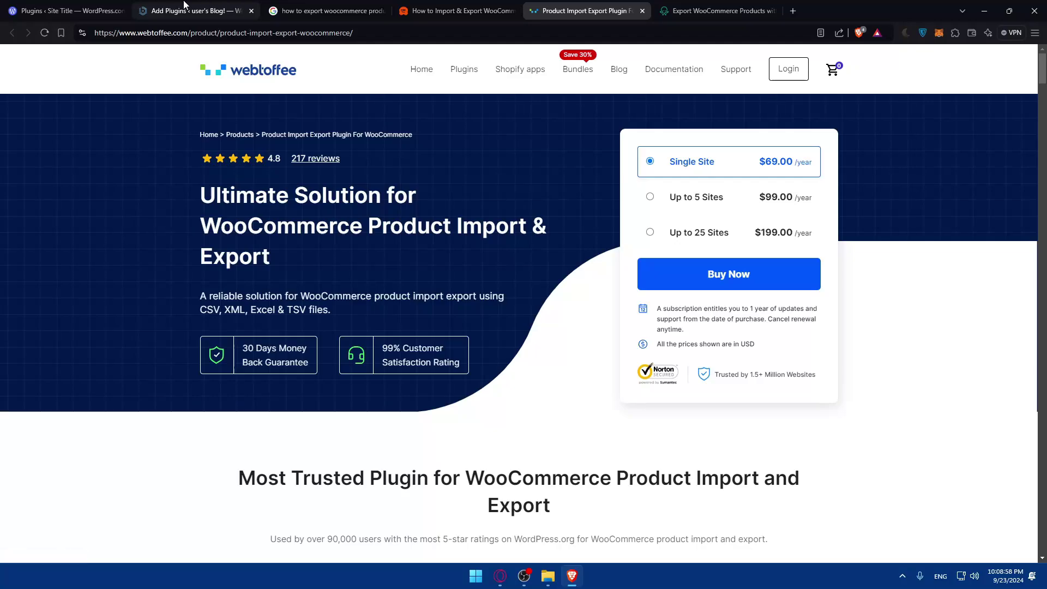
# Step: Replace the 'woocommerce' plugin search with 'webtoffee', checking the spelling against the WebToffee product page
pyautogui.click(230, 5)
pyautogui.moveTo(938, 212); pyautogui.dragTo(693, 208)
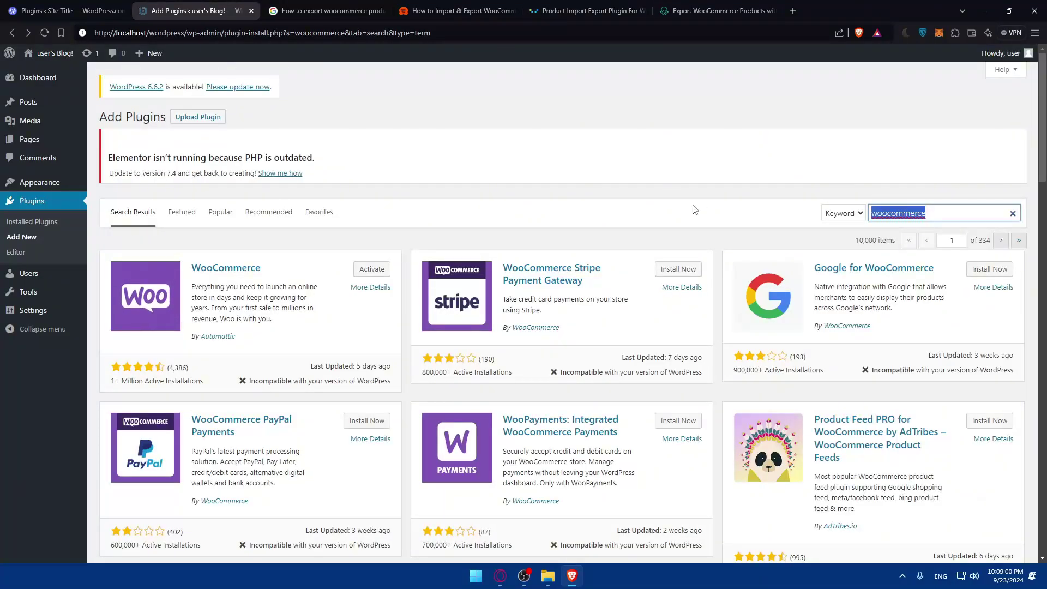
pyautogui.write('webtoffe')
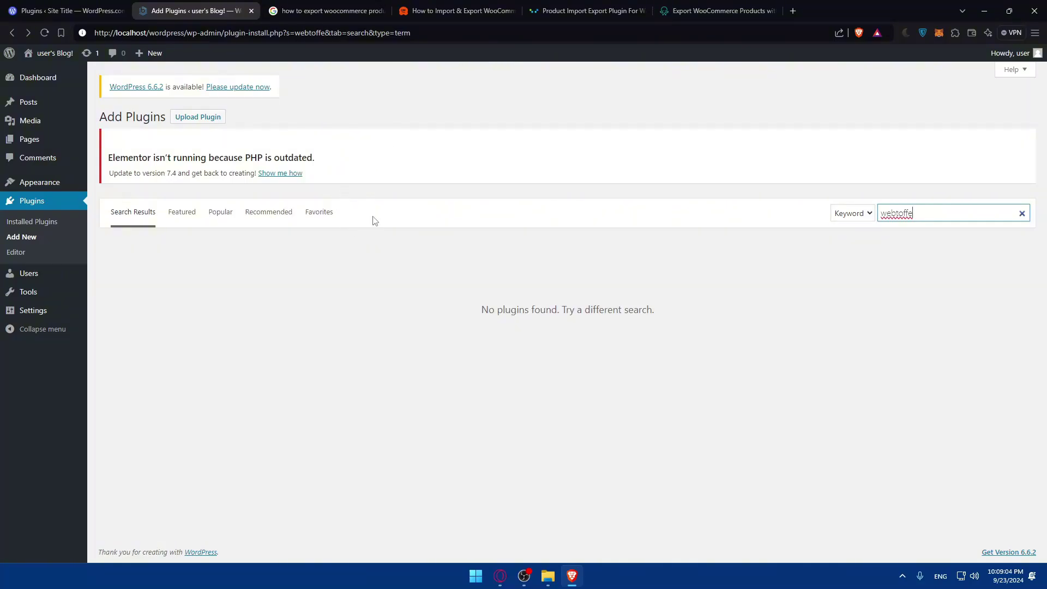
pyautogui.click(573, 6)
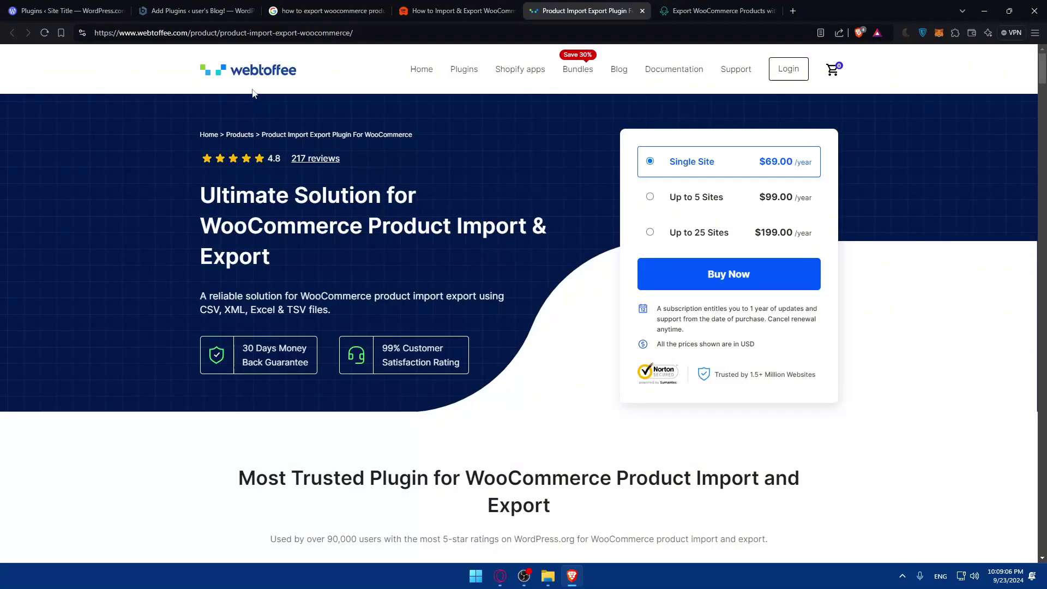
pyautogui.click(214, 13)
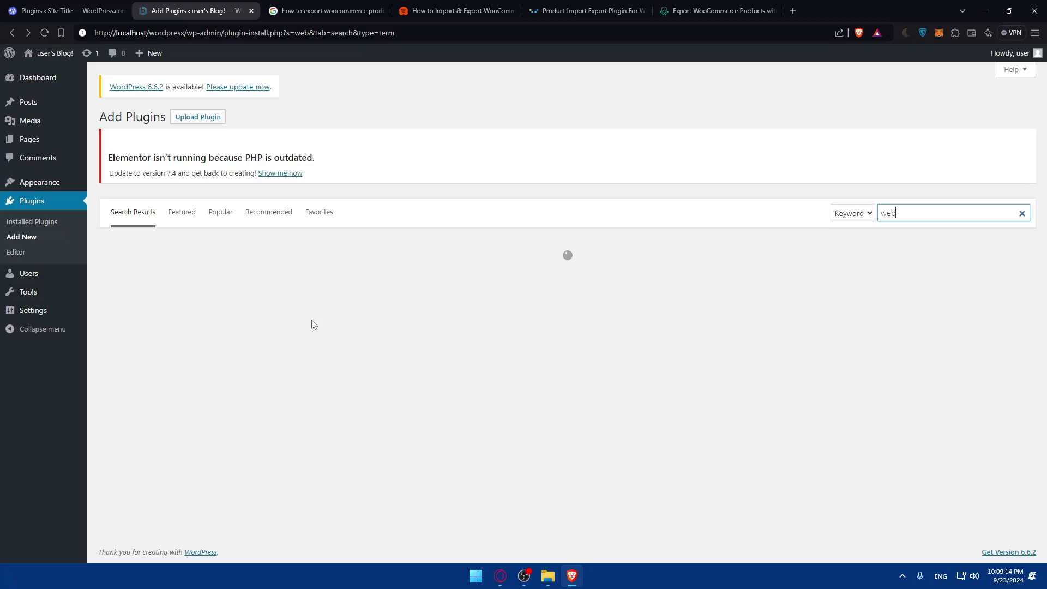
pyautogui.write('o')
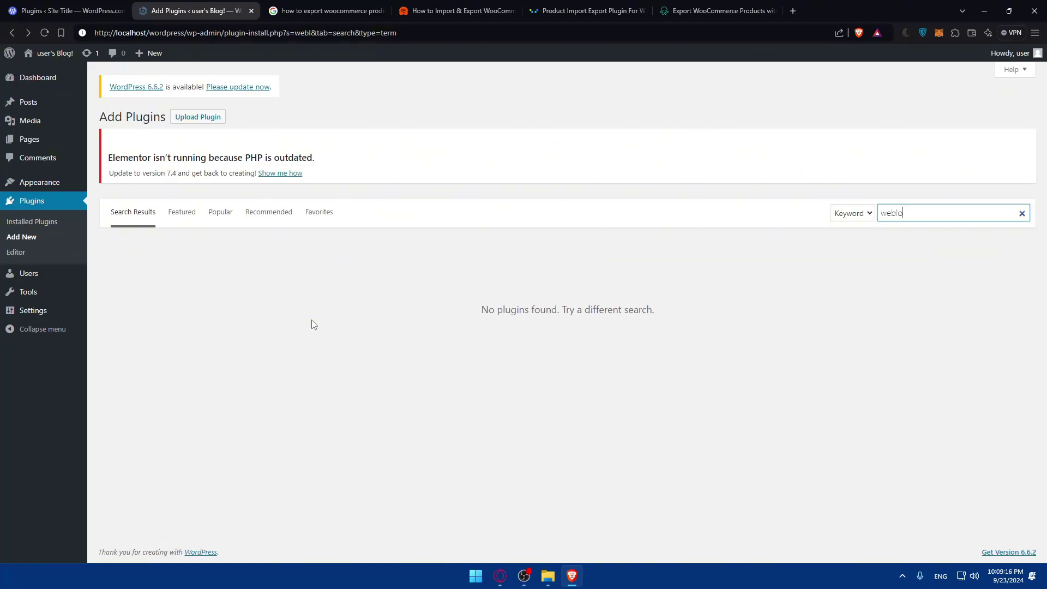
pyautogui.write('ffe')
pyautogui.press('BackSpace')
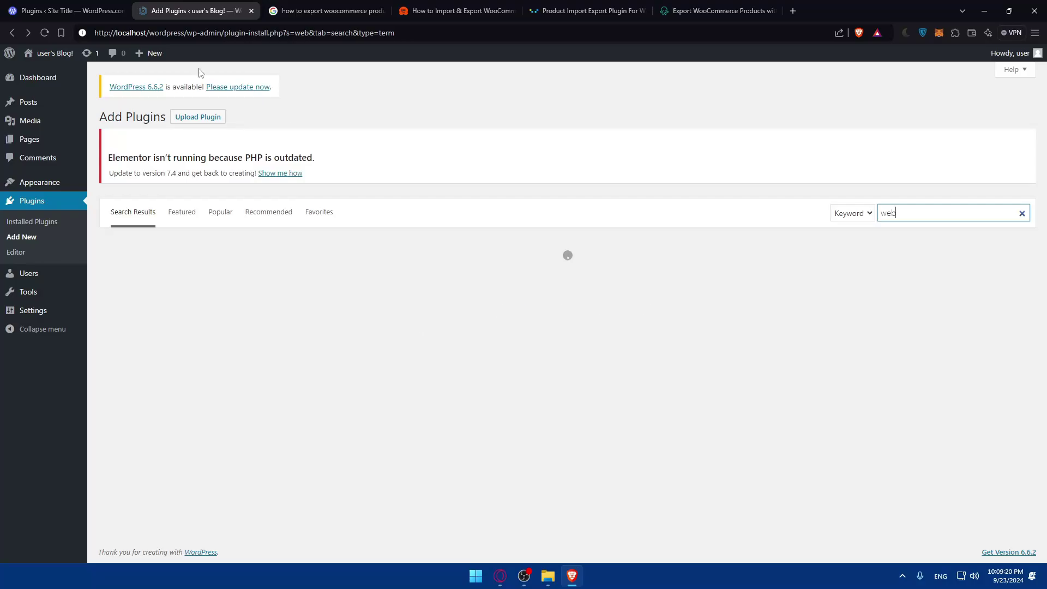
# Step: Compare with the WebToffee home page, then shorten the plugin search to 'webt', which finds no plugins
pyautogui.click(617, 11)
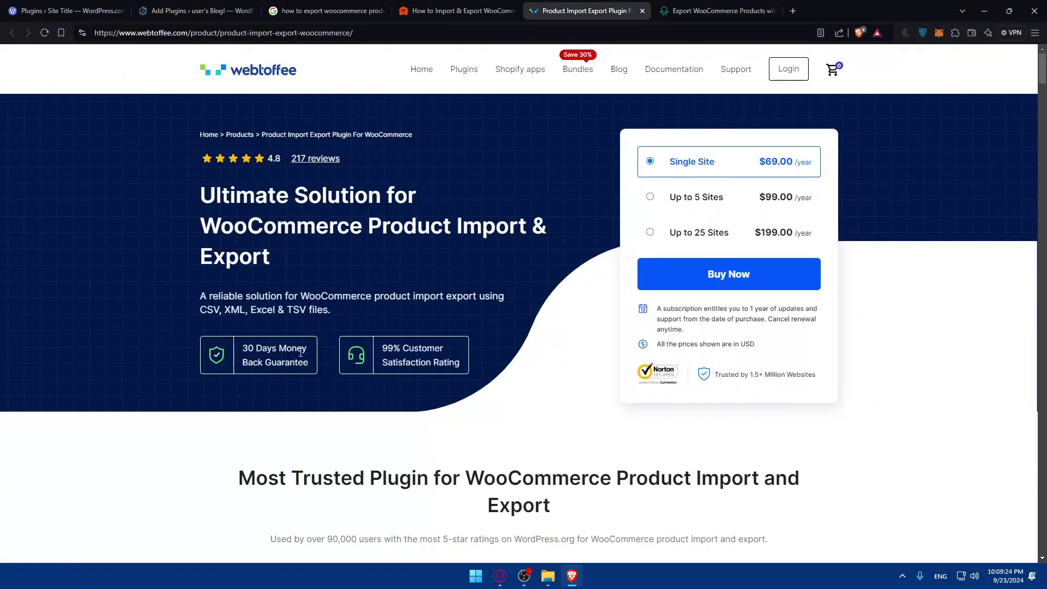
pyautogui.click(274, 69)
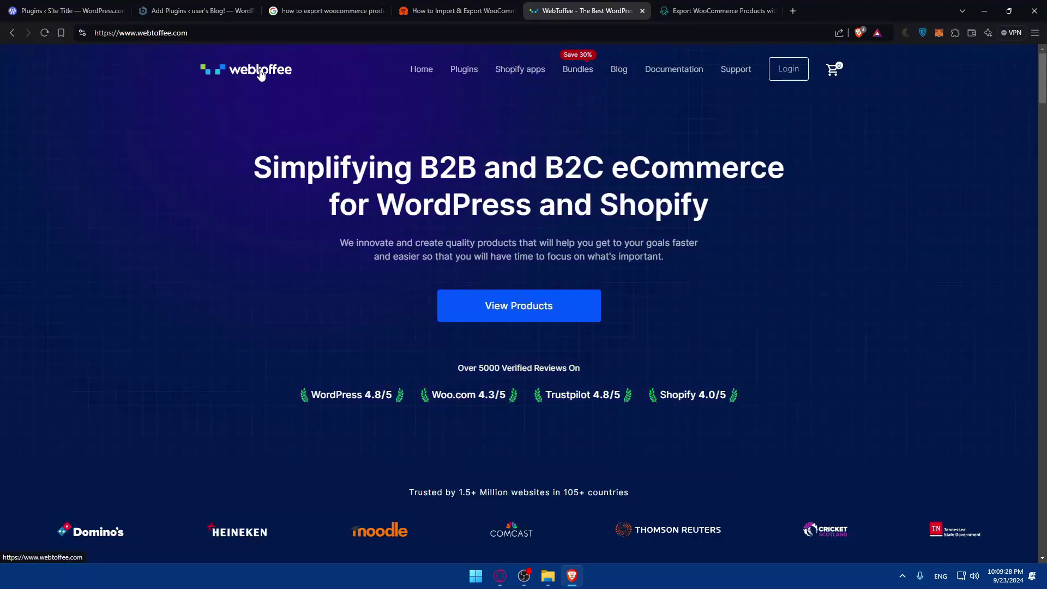
pyautogui.click(234, 11)
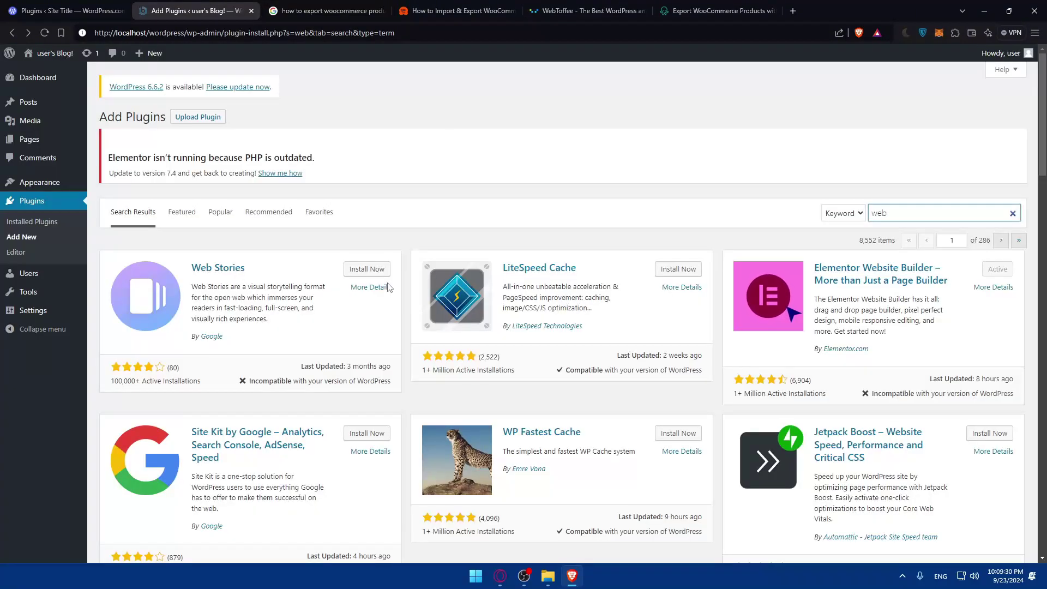
pyautogui.scroll(-5, 734, 308)
pyautogui.scroll(-15, 734, 308)
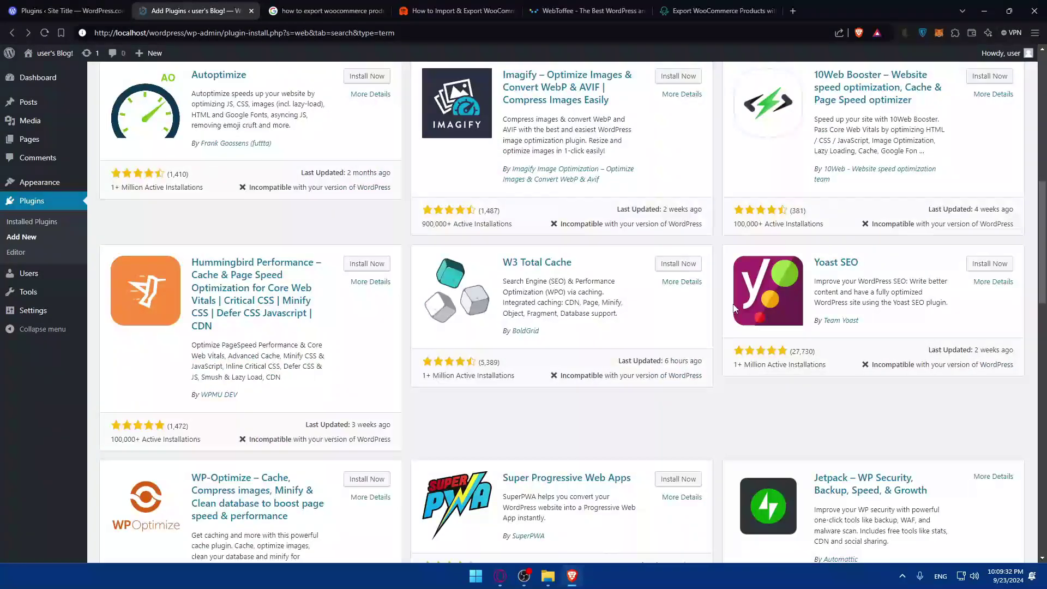
pyautogui.scroll(-8, 734, 308)
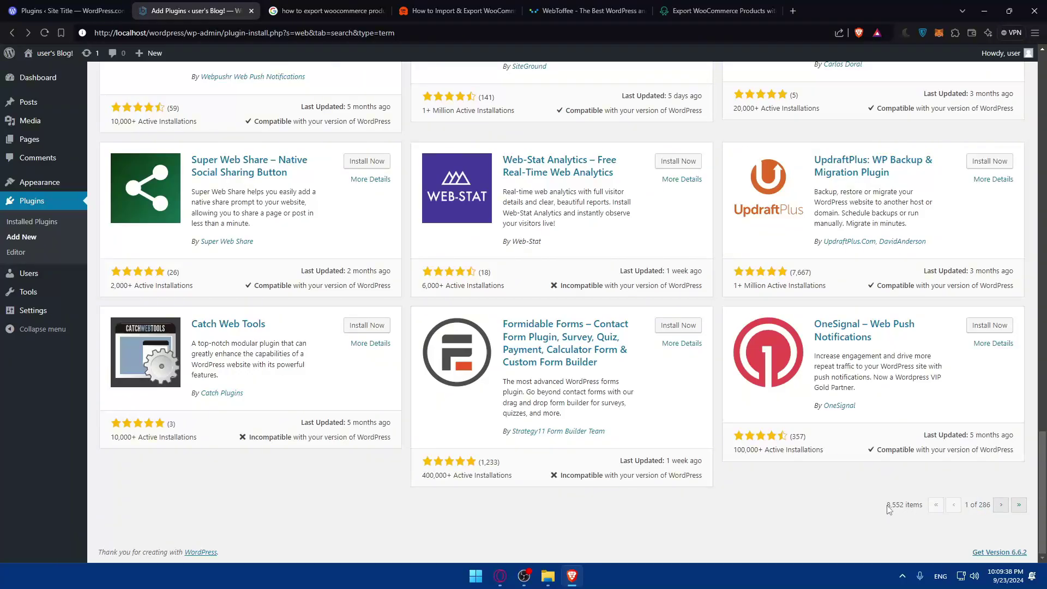
pyautogui.scroll(20, 746, 430)
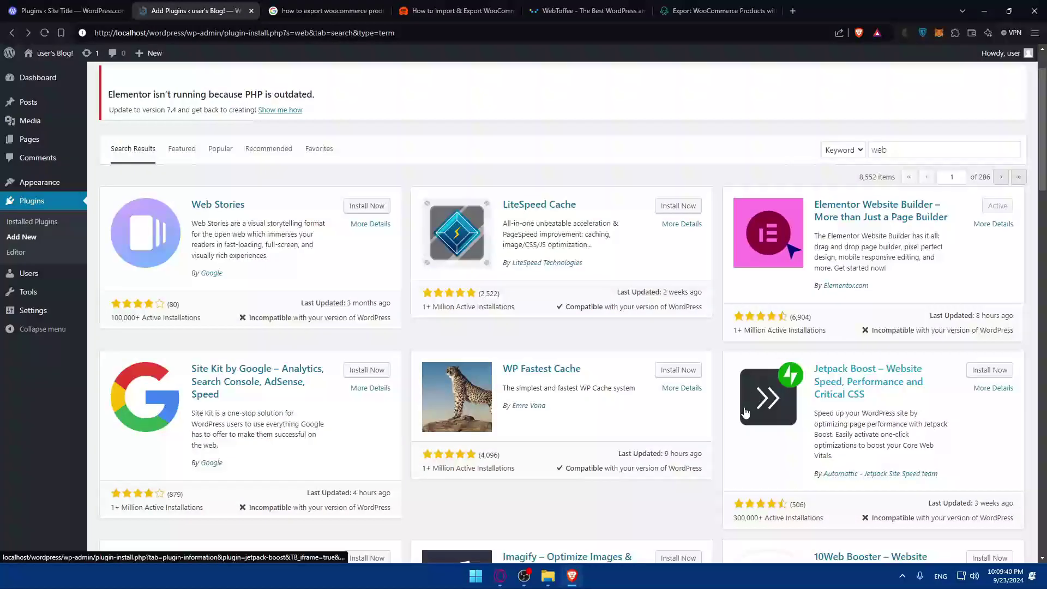
pyautogui.click(575, 5)
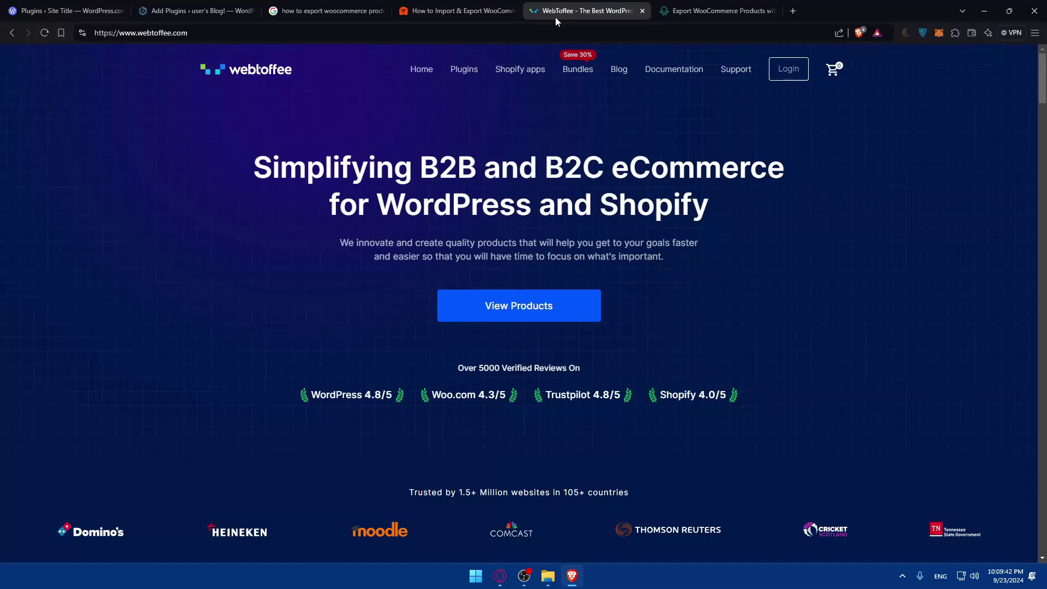
pyautogui.click(221, 5)
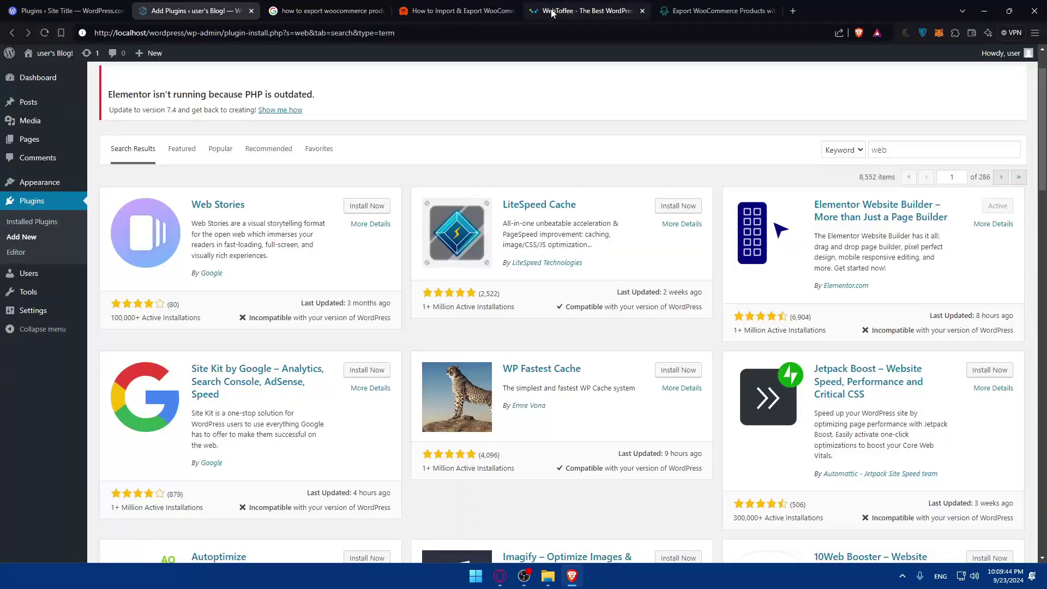
pyautogui.click(929, 151)
pyautogui.write('t')
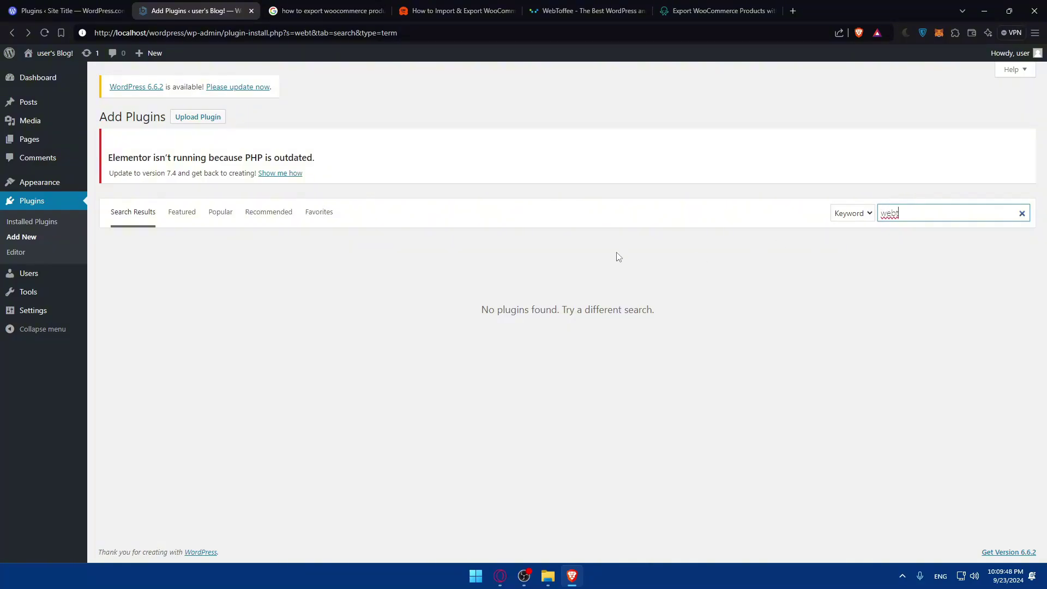
pyautogui.click(588, 11)
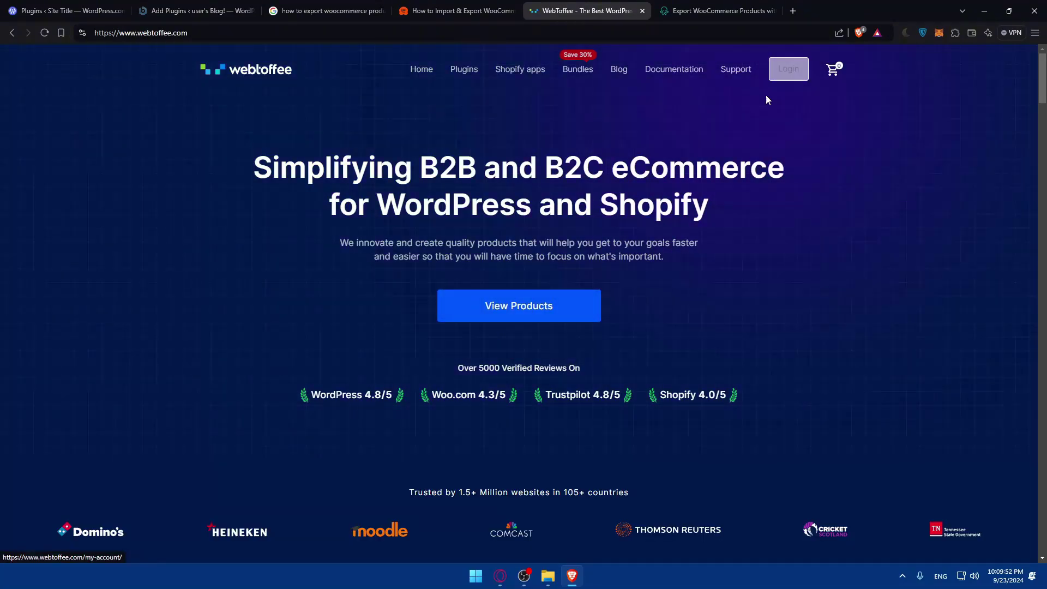
pyautogui.click(527, 311)
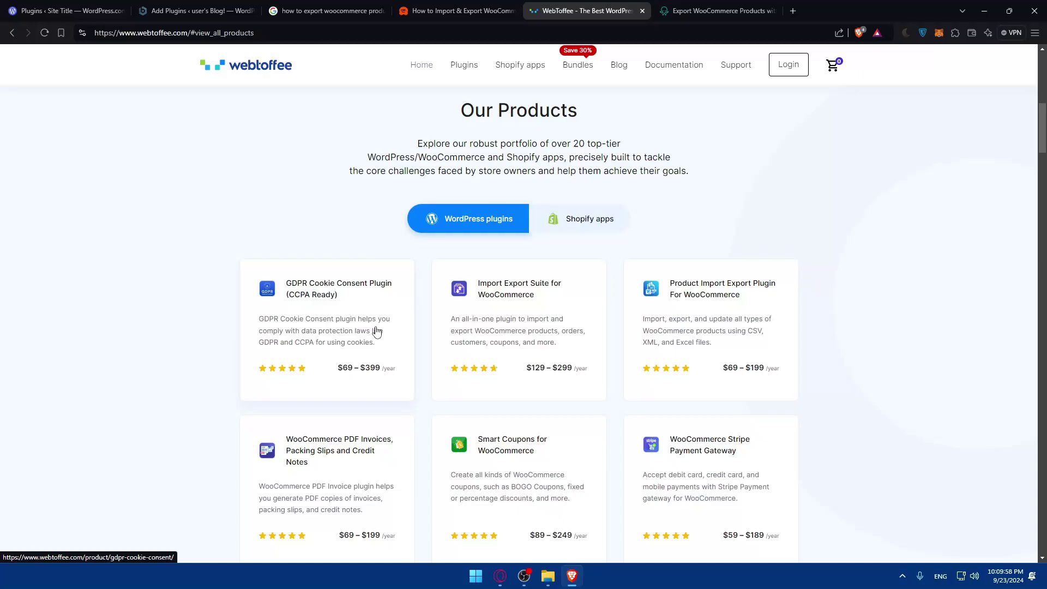
pyautogui.scroll(-5, 382, 330)
pyautogui.scroll(5, 357, 327)
pyautogui.scroll(-2, 349, 329)
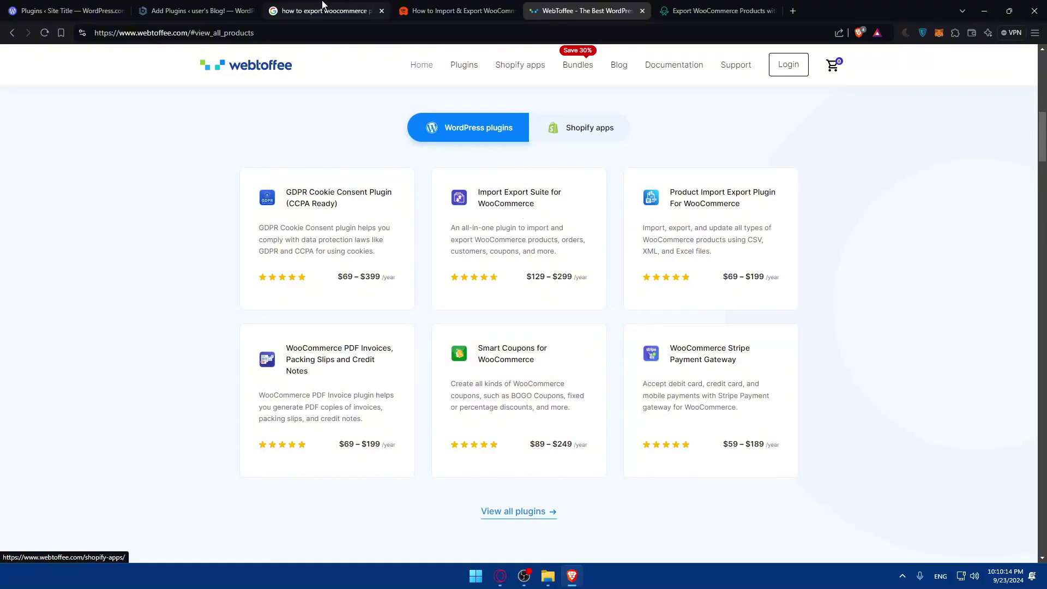
# Step: Search the plugin directory for 'export woocommerce' and review results such as Advanced Order Export
pyautogui.click(194, 10)
pyautogui.click(898, 212)
pyautogui.write('expo')
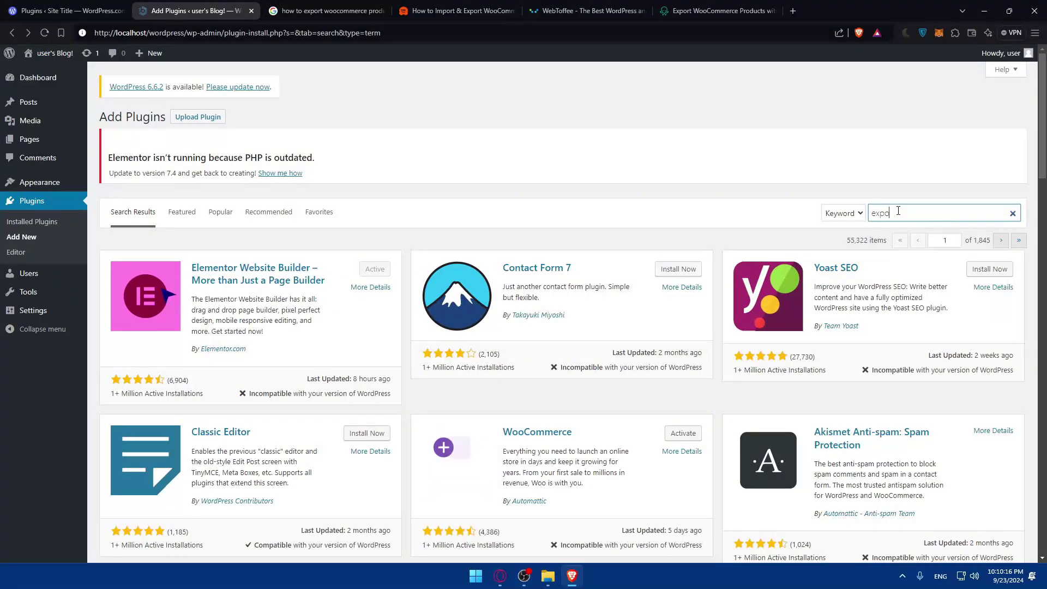
pyautogui.write('rt woo')
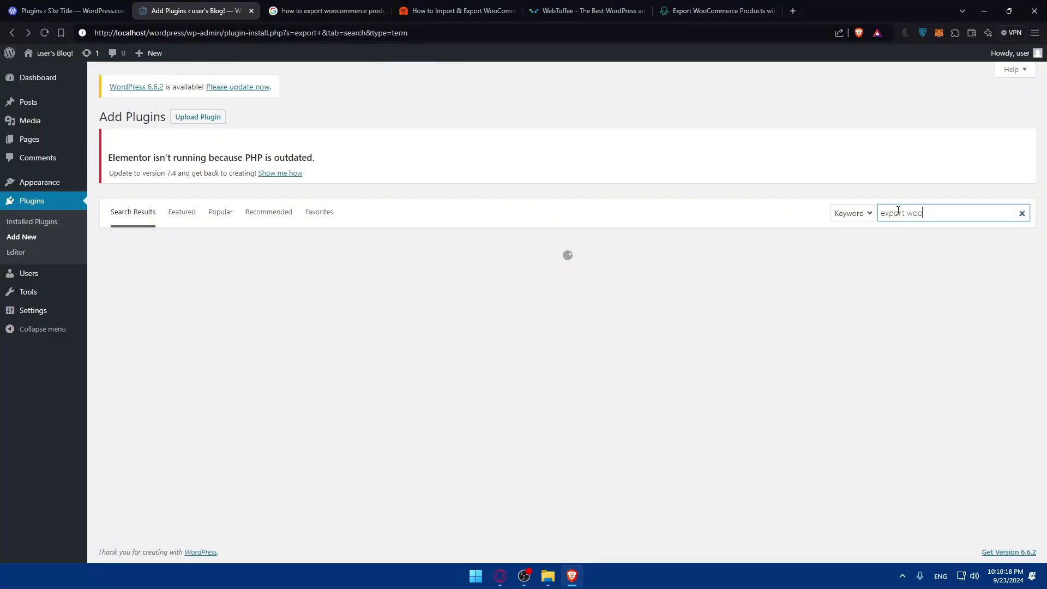
pyautogui.write('commerce')
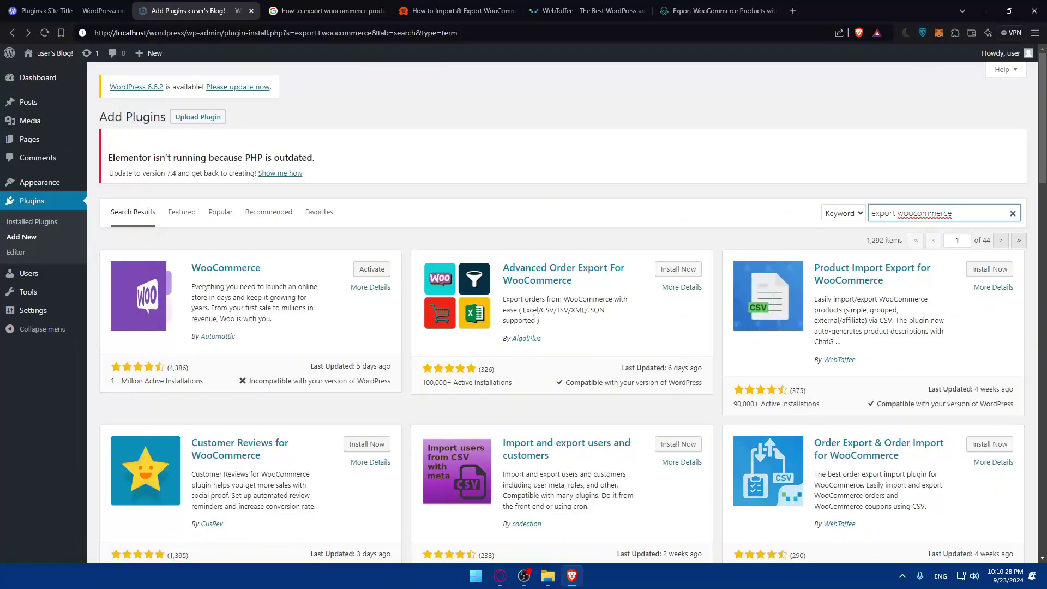
pyautogui.moveTo(539, 321); pyautogui.dragTo(502, 309)
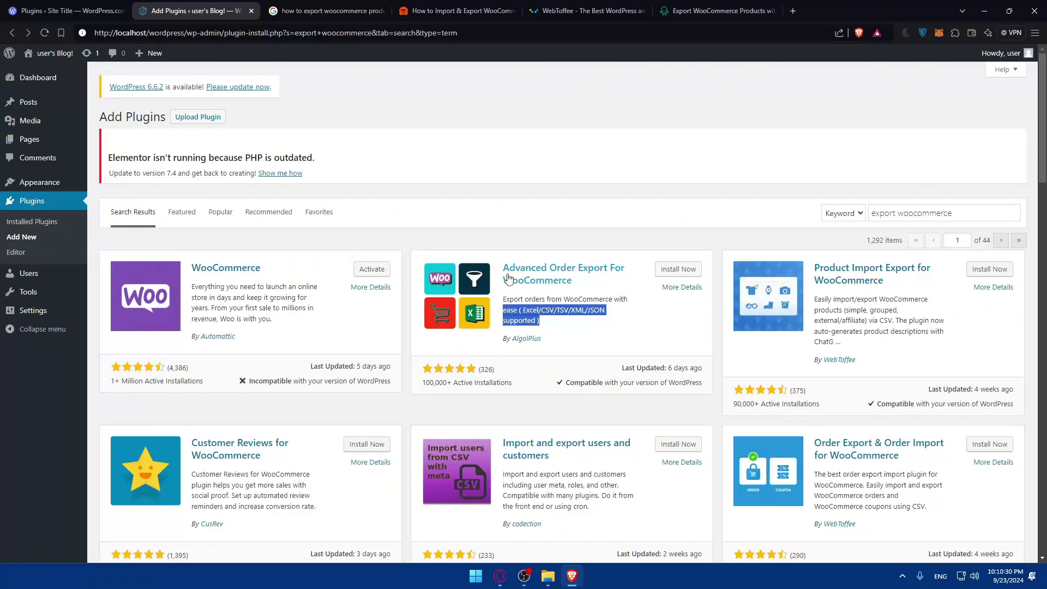
pyautogui.click(559, 324)
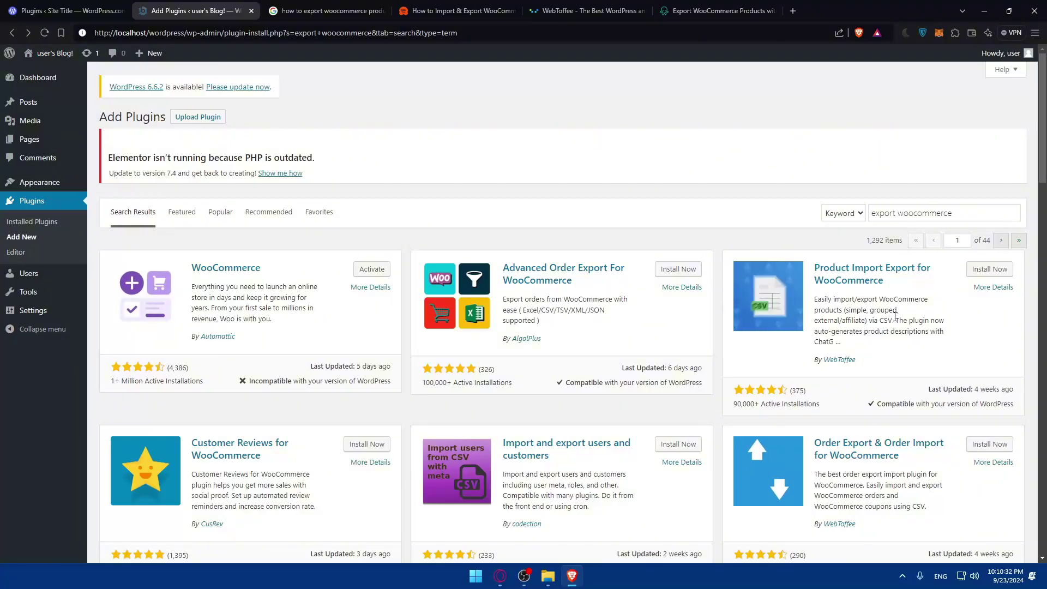
pyautogui.scroll(-2, 946, 172)
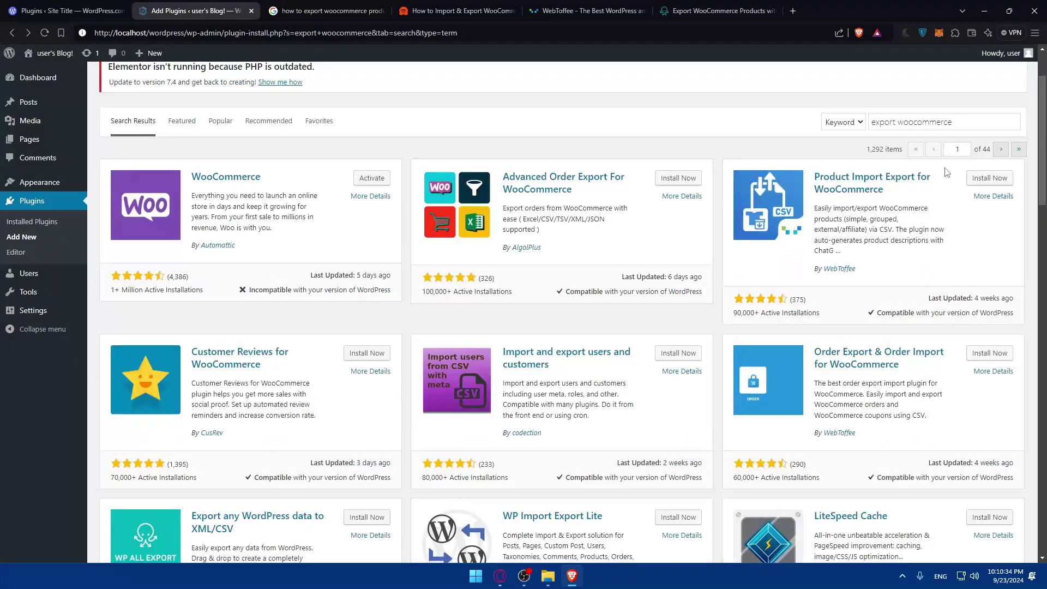
# Step: Extend the search to 'export woocommerce with images' and browse the 671 results
pyautogui.click(971, 117)
pyautogui.write('with ima')
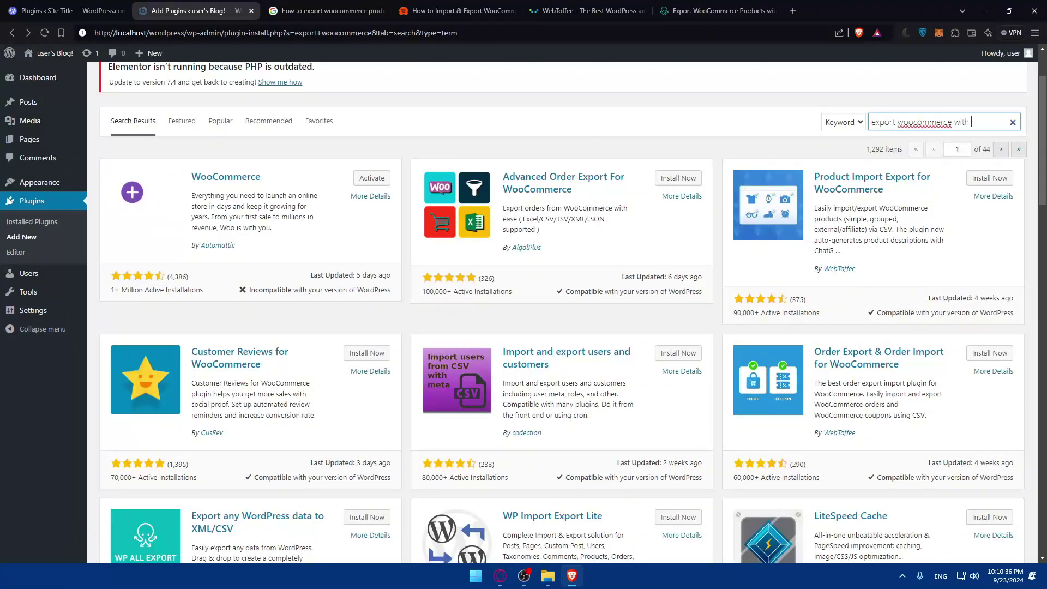
pyautogui.write('ges')
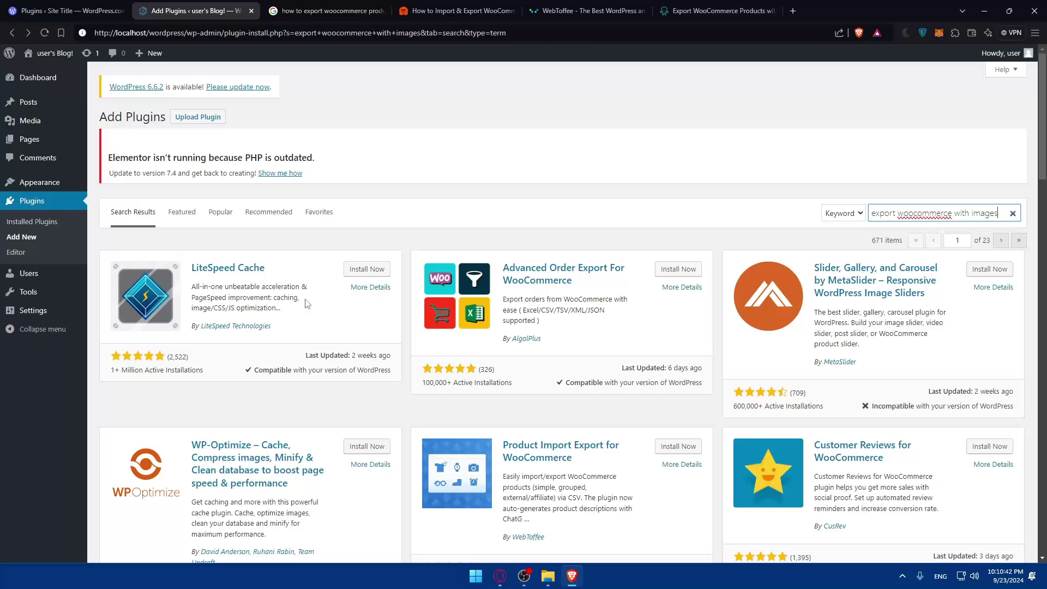
pyautogui.moveTo(188, 293); pyautogui.dragTo(295, 313)
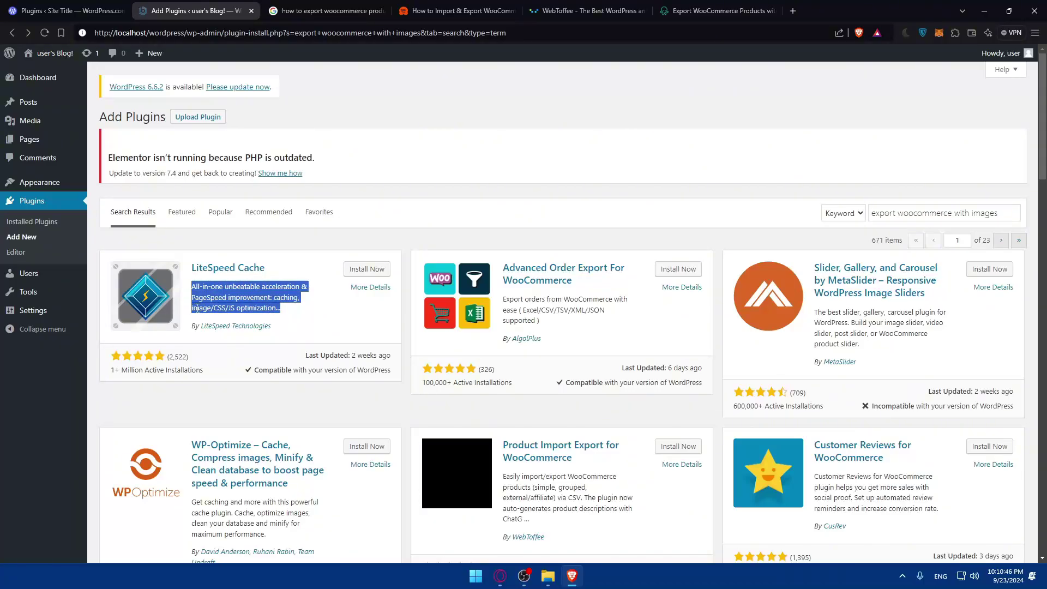
pyautogui.scroll(-2, 293, 312)
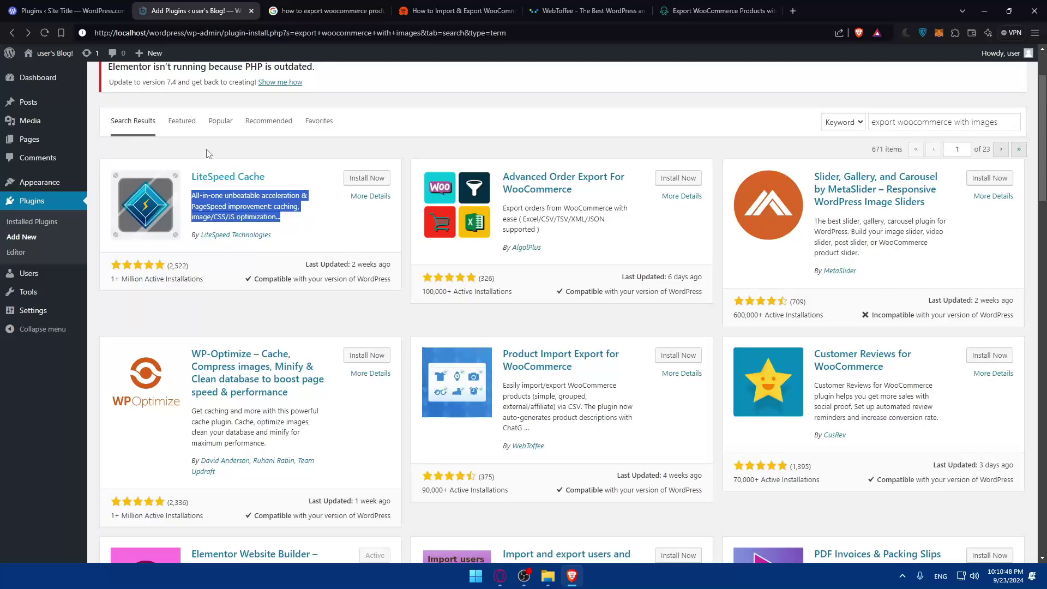
pyautogui.click(547, 6)
pyautogui.scroll(-2, 490, 338)
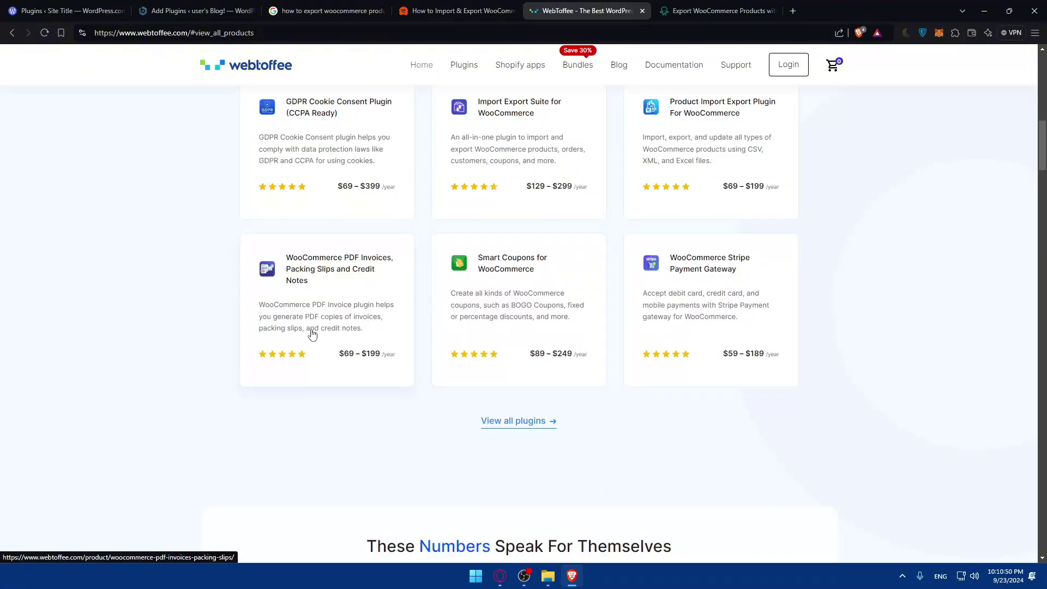
pyautogui.click(207, 10)
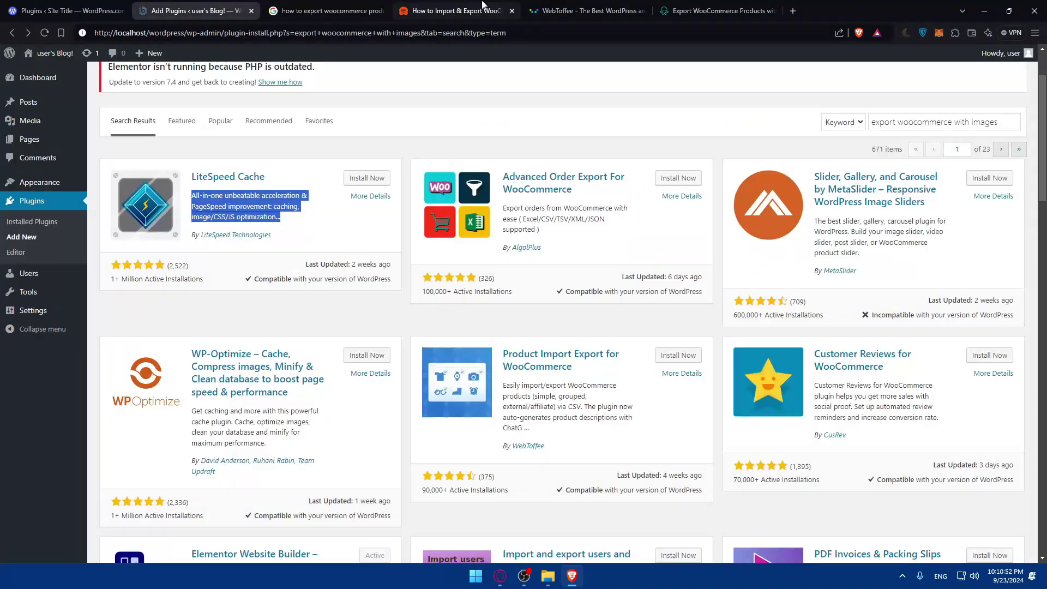
# Step: Scroll through the WPBeginner import and export guide to finish reading it
pyautogui.click(452, 9)
pyautogui.scroll(-7, 531, 274)
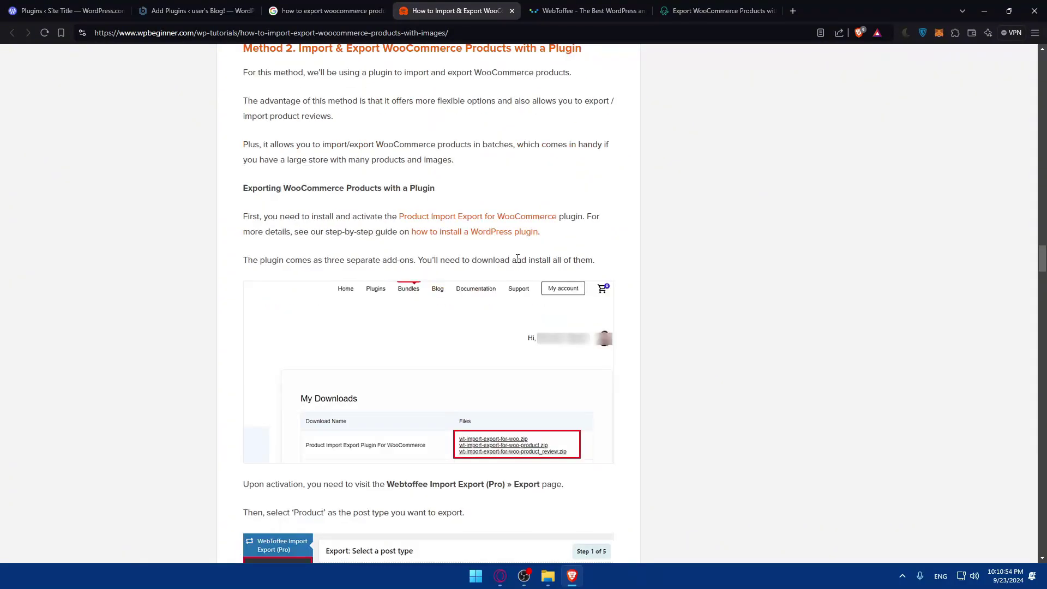
pyautogui.scroll(-13, 502, 236)
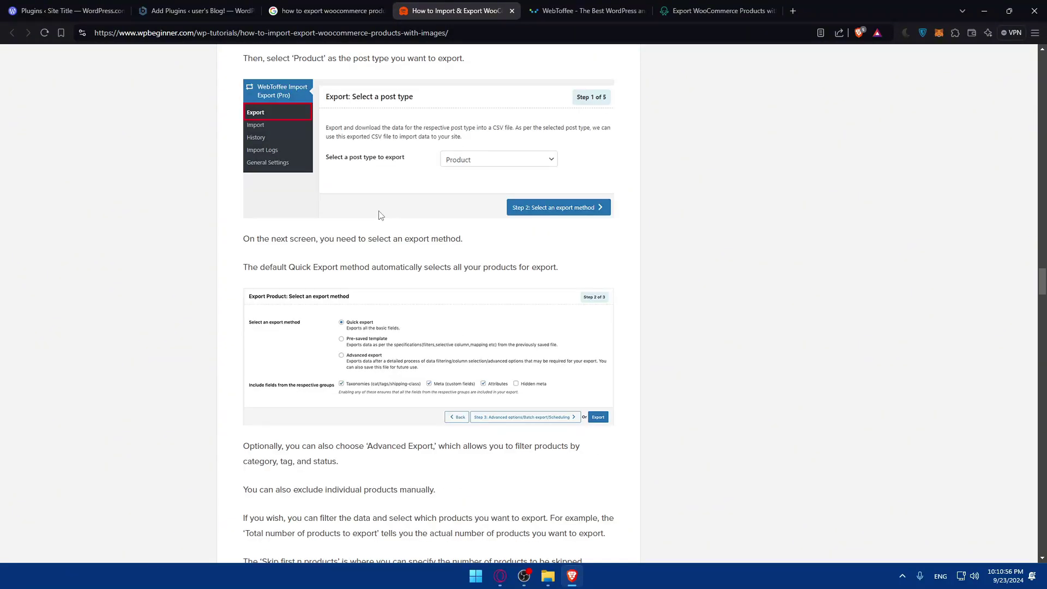
pyautogui.scroll(-20, 376, 209)
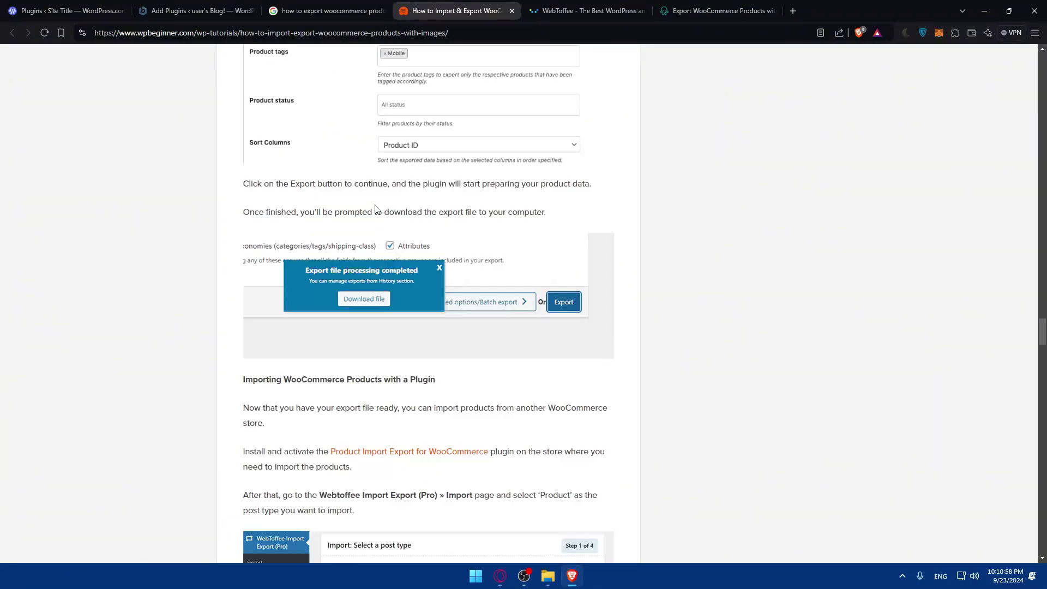
pyautogui.scroll(-12, 375, 209)
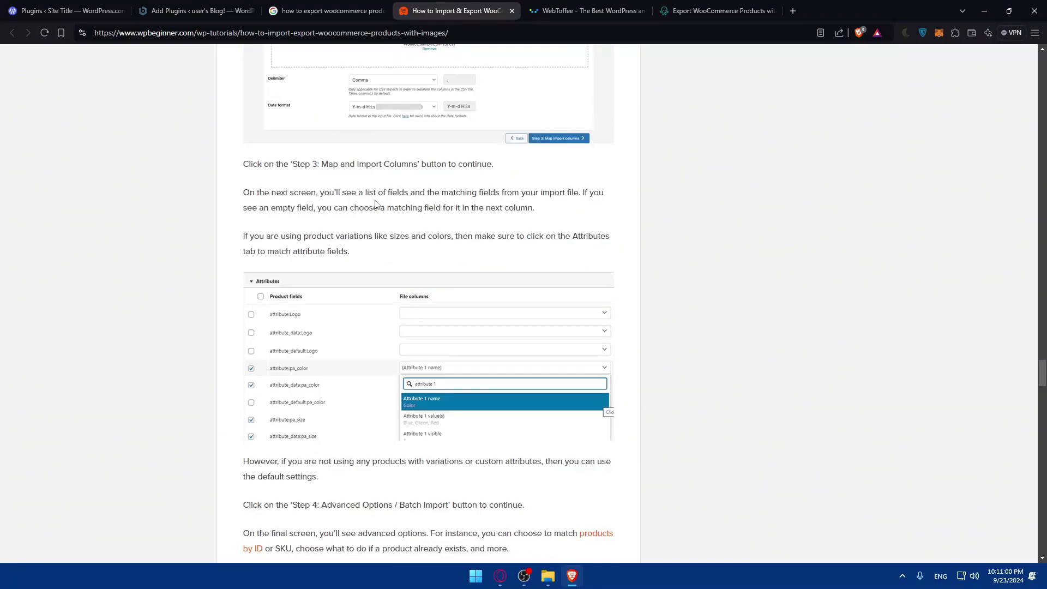
pyautogui.scroll(-14, 375, 209)
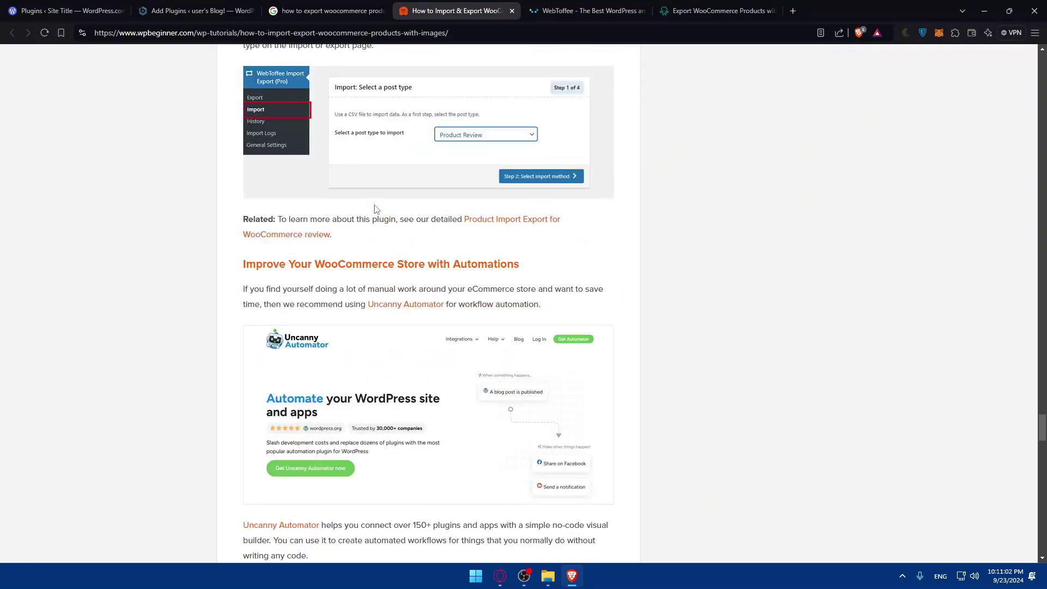
pyautogui.scroll(3, 374, 238)
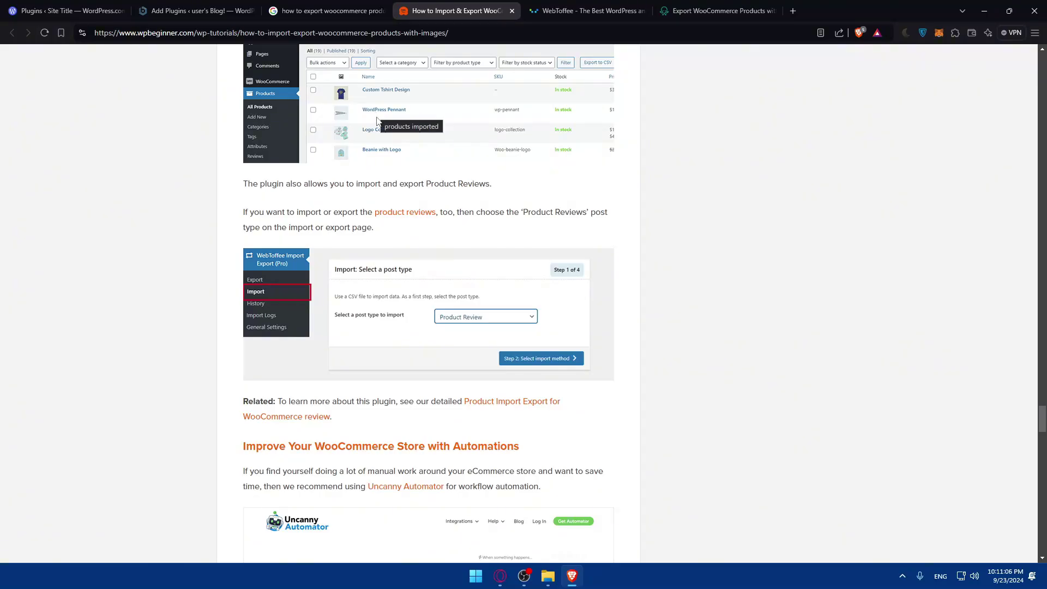
# Step: Close the WebToffee page, the WP All Import guide and the WordPress tabs, shutting the browser
pyautogui.click(610, 11)
pyautogui.click(642, 11)
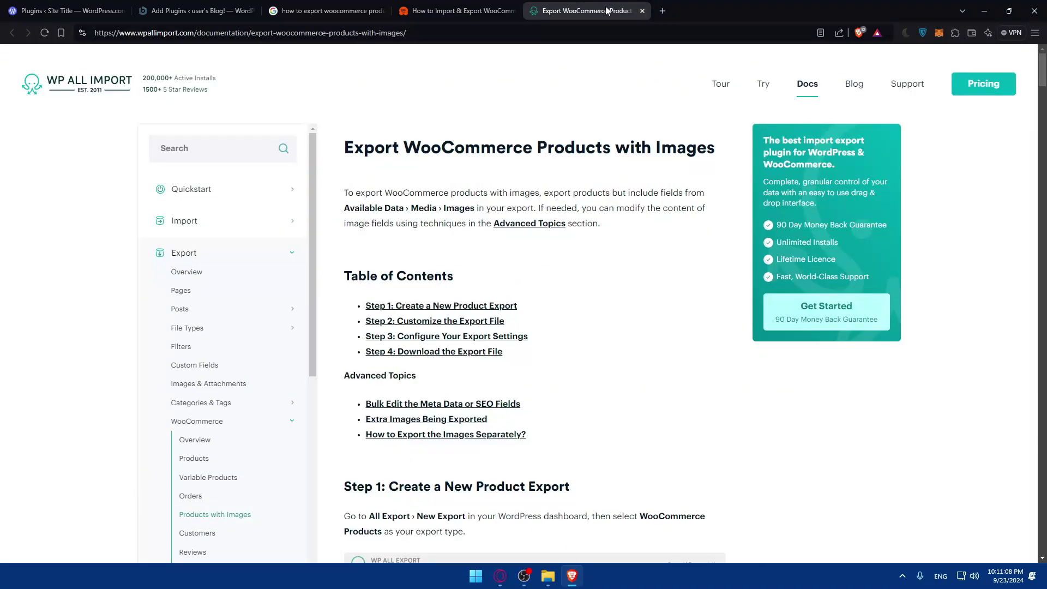
pyautogui.scroll(-15, 564, 152)
pyautogui.scroll(8, 564, 152)
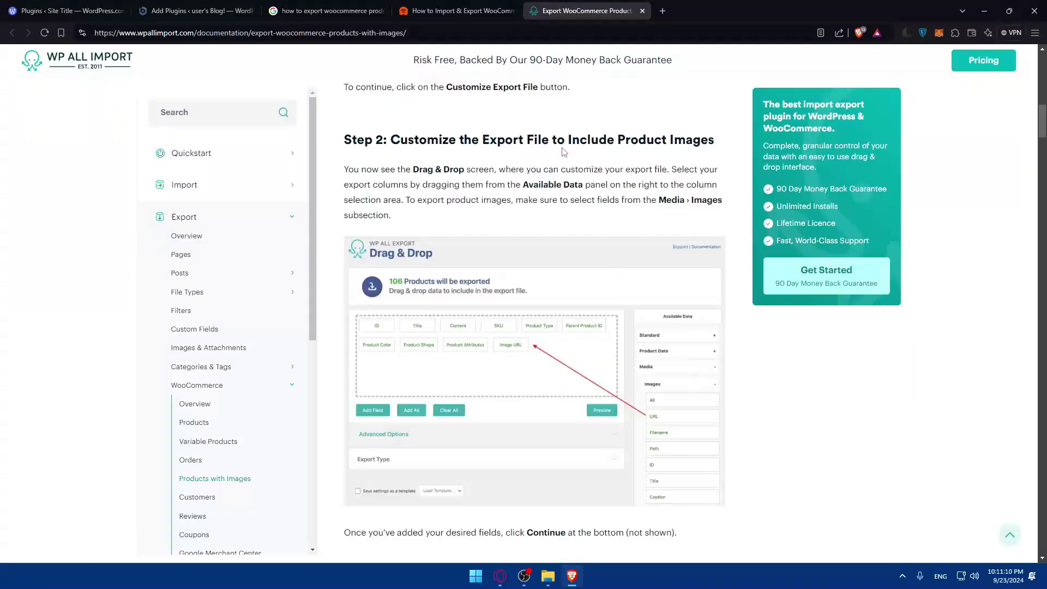
pyautogui.scroll(15, 564, 152)
pyautogui.scroll(-20, 548, 134)
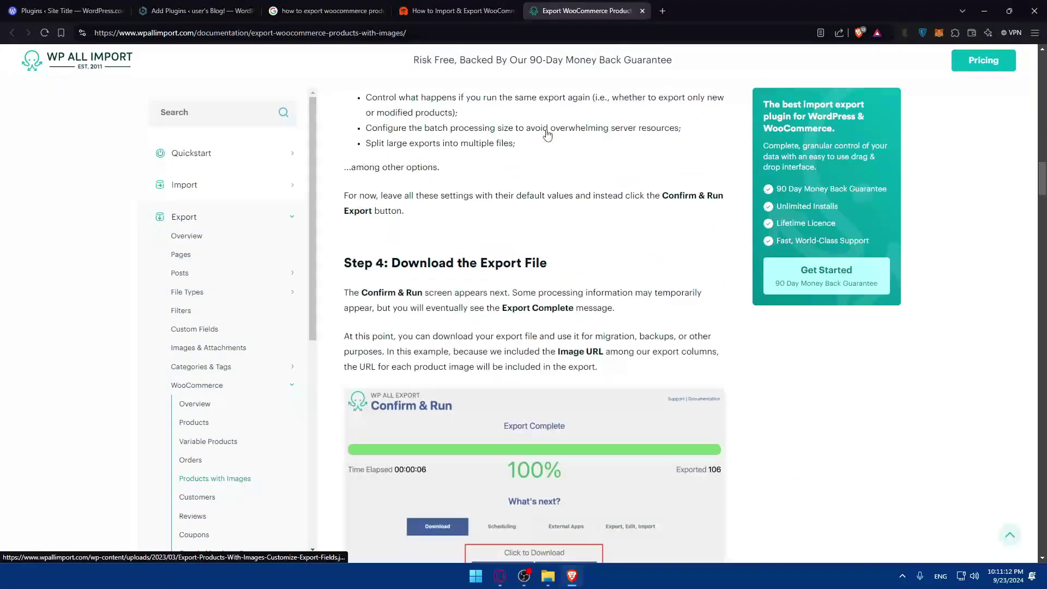
pyautogui.click(642, 11)
pyautogui.click(122, 11)
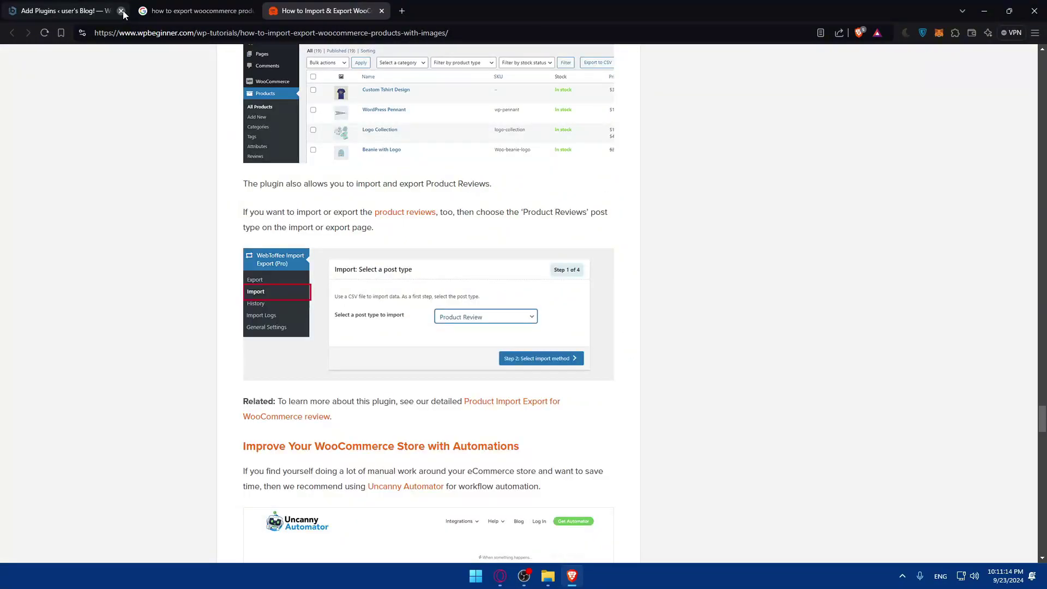
pyautogui.click(123, 11)
pyautogui.click(133, 11)
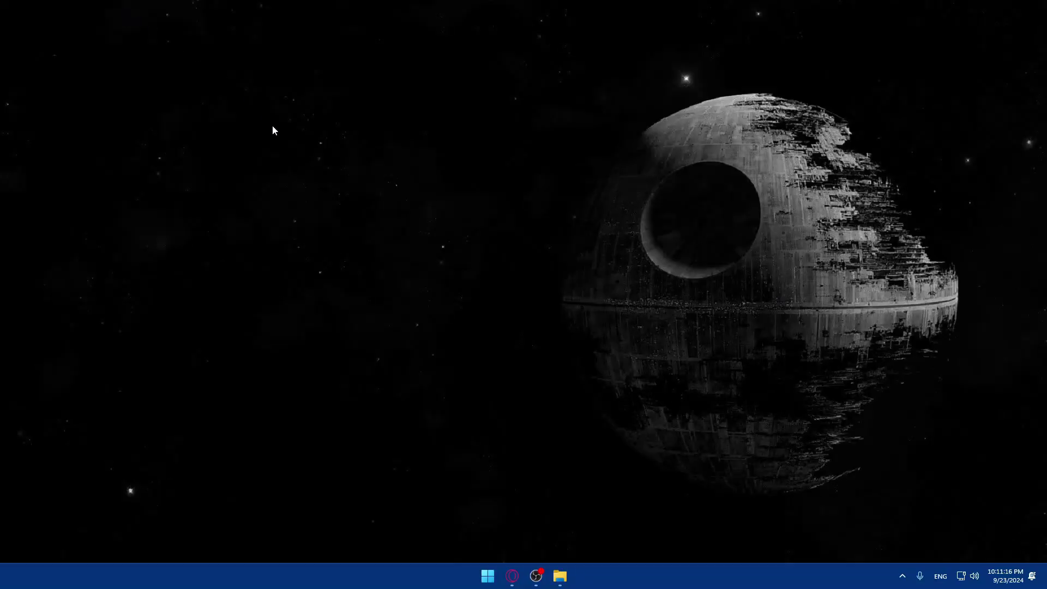